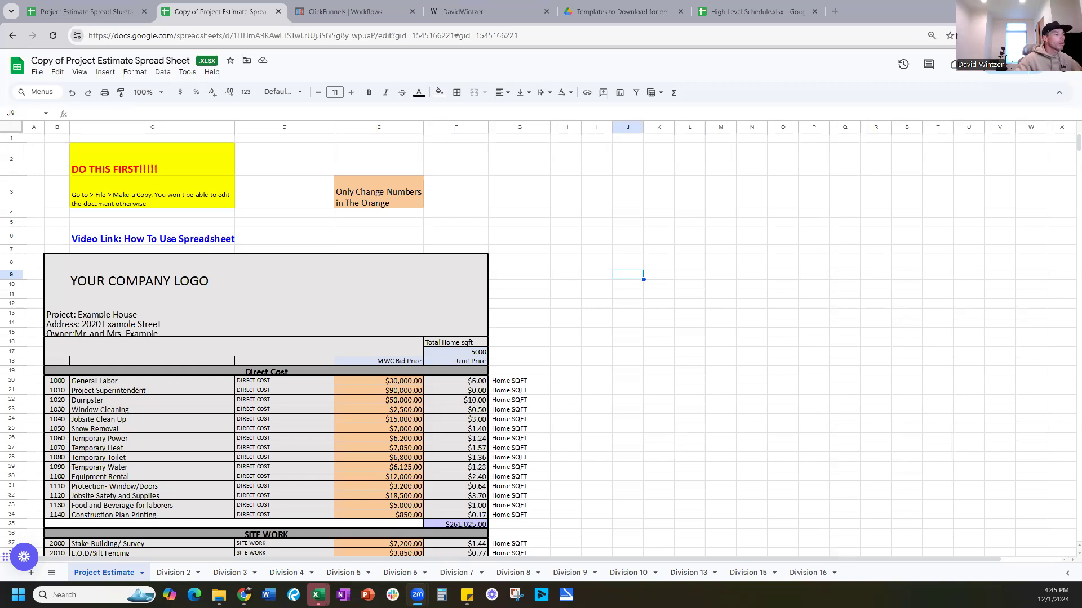
pyautogui.scroll(-3, 585, 403)
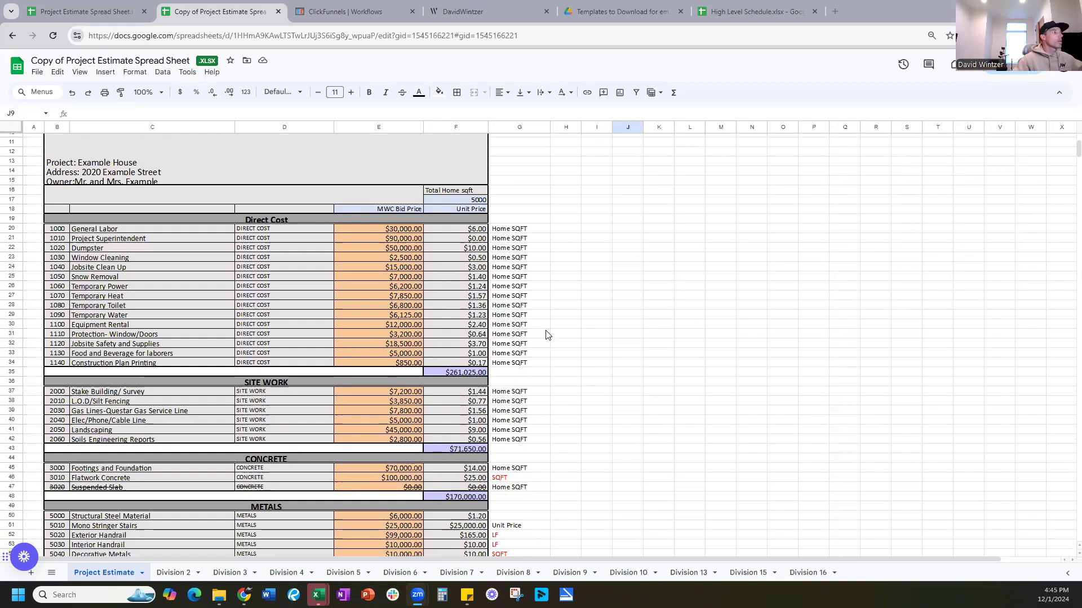
pyautogui.scroll(5, 363, 322)
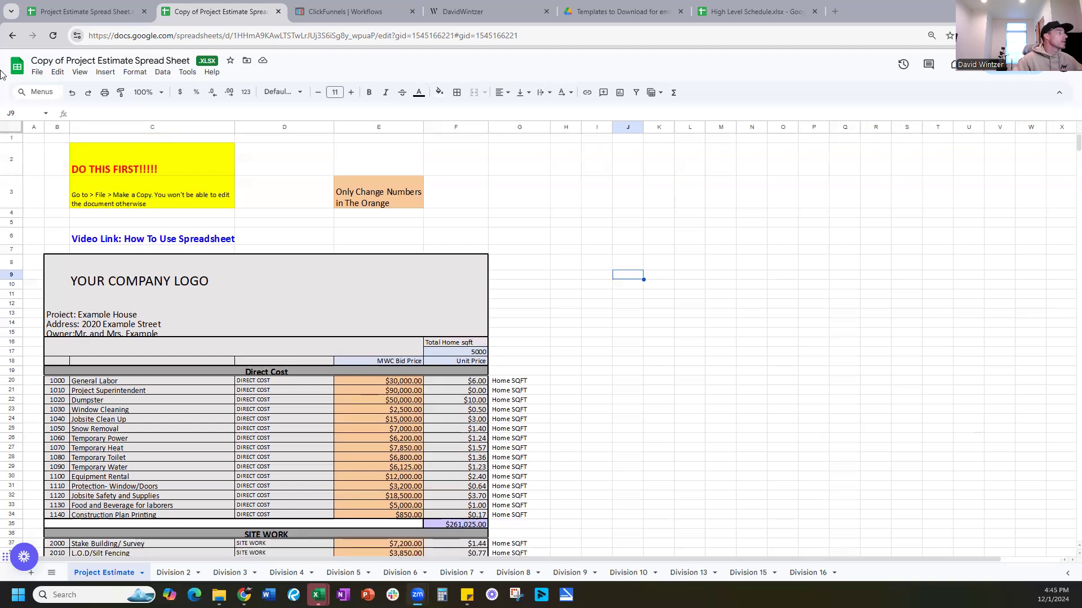
pyautogui.click(35, 73)
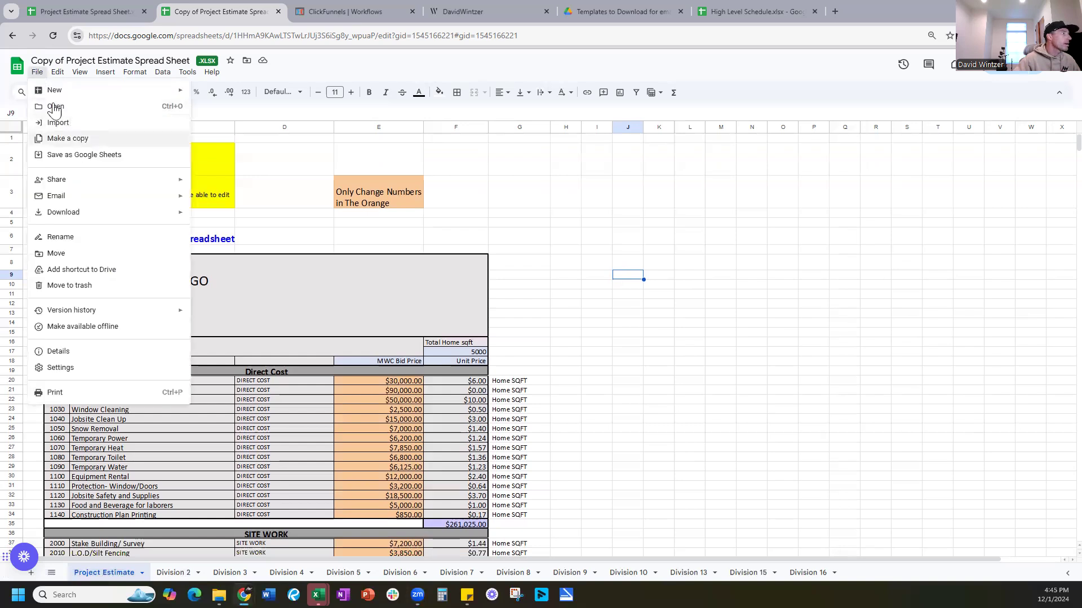
pyautogui.click(35, 71)
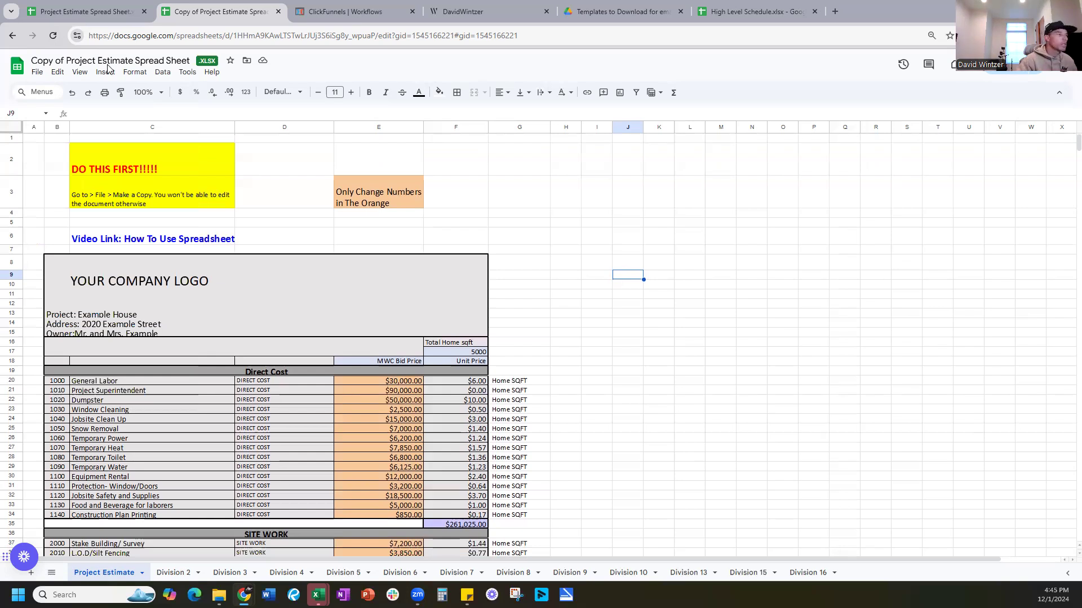
# Review the cost code numbering of the line items from Direct Cost through Doors and Windows
pyautogui.scroll(-3, 390, 258)
pyautogui.scroll(-3, 390, 258)
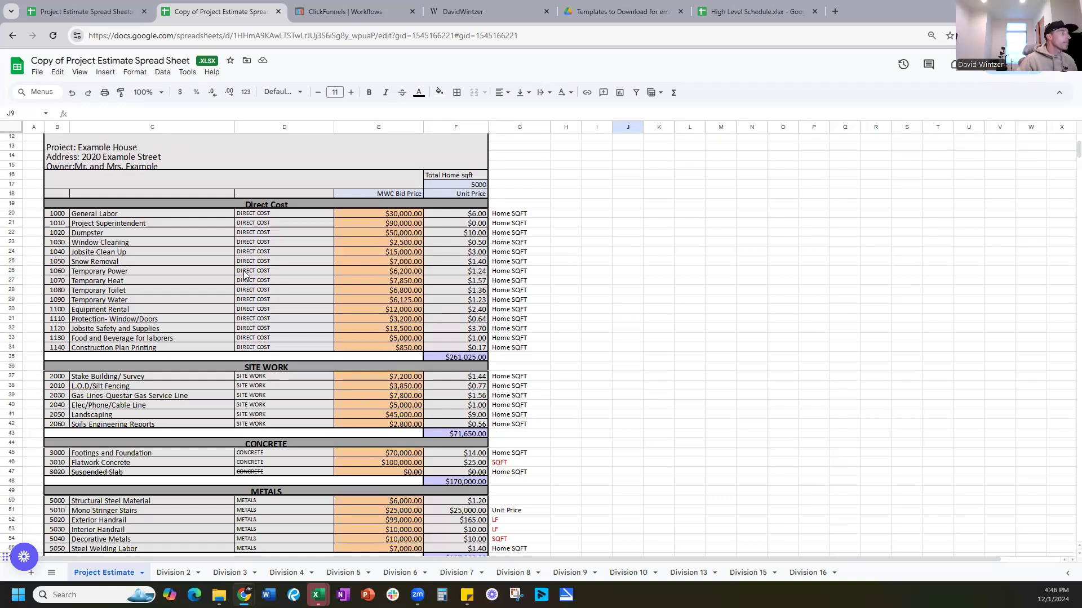
pyautogui.moveTo(50, 216); pyautogui.dragTo(49, 334)
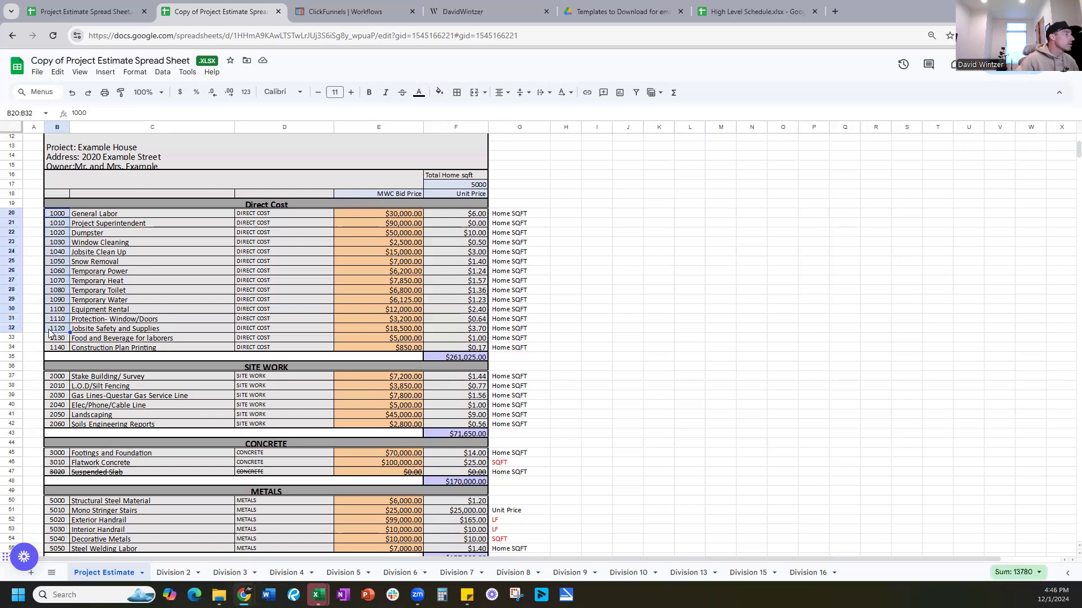
pyautogui.scroll(-3, 78, 390)
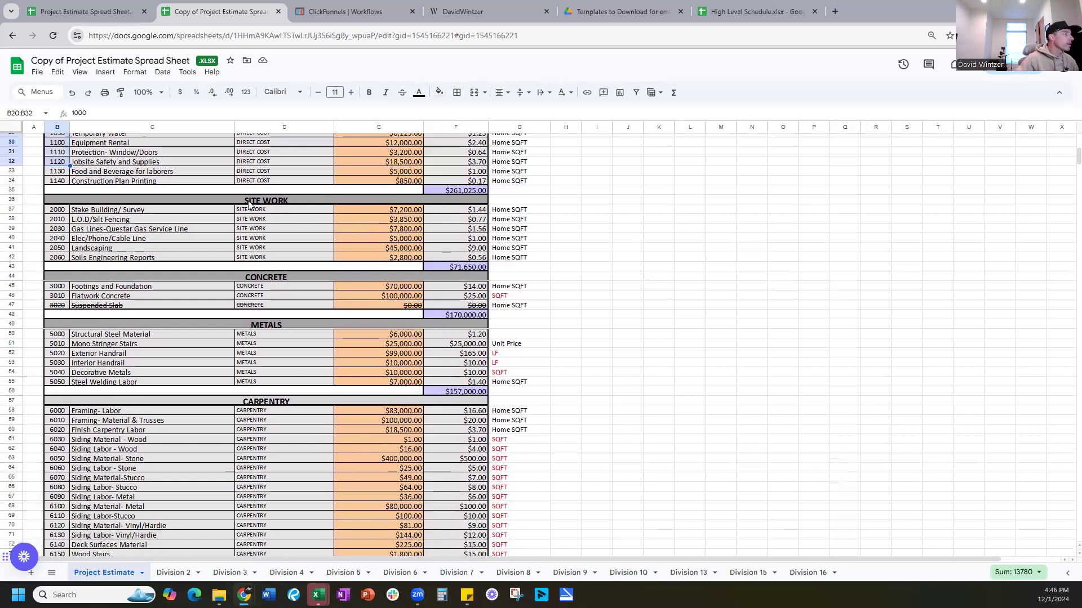
pyautogui.scroll(-5, 262, 417)
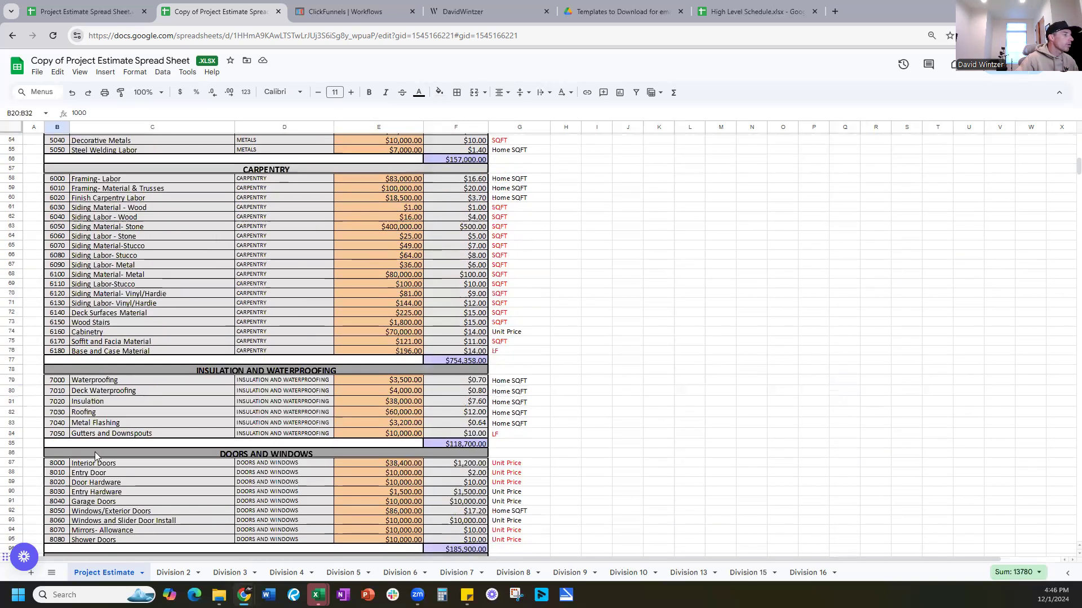
# Increase the heights of the DOORS AND WINDOWS and INSULATION AND WATERPROOFING header rows so their titles fit
pyautogui.scroll(-1, 92, 451)
pyautogui.moveTo(8, 457); pyautogui.dragTo(8, 460)
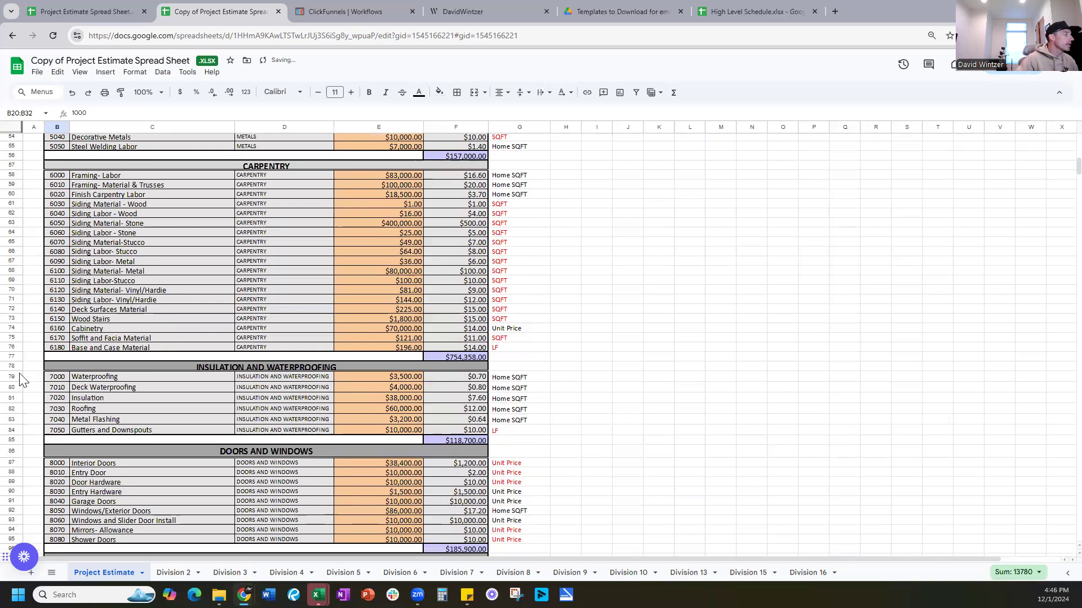
pyautogui.moveTo(11, 372); pyautogui.dragTo(12, 378)
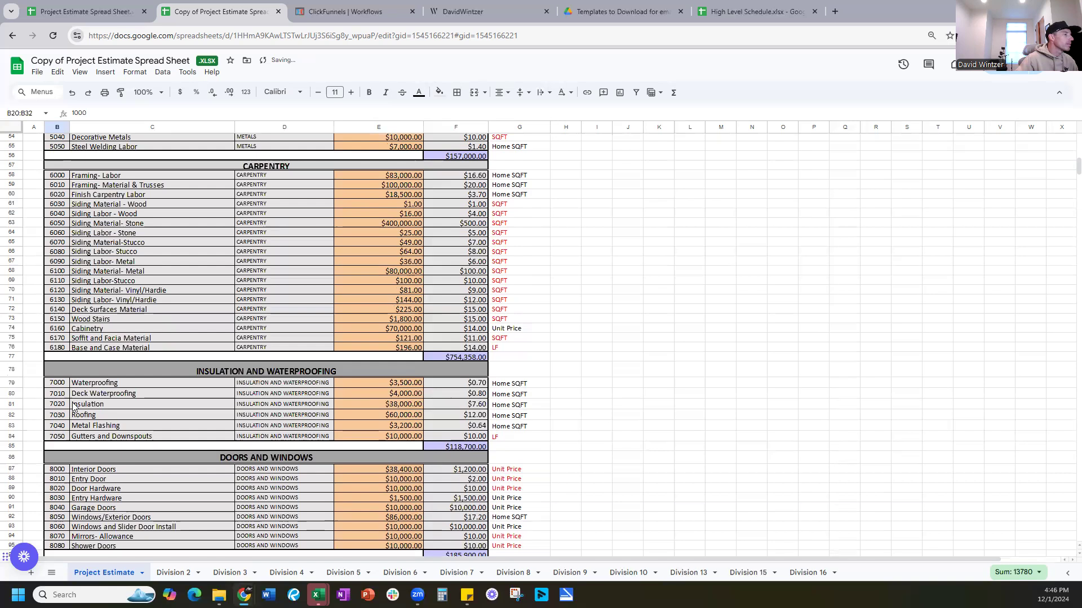
# Review the orange MWC Bid Price cells of the Direct Cost line items
pyautogui.scroll(5, 331, 311)
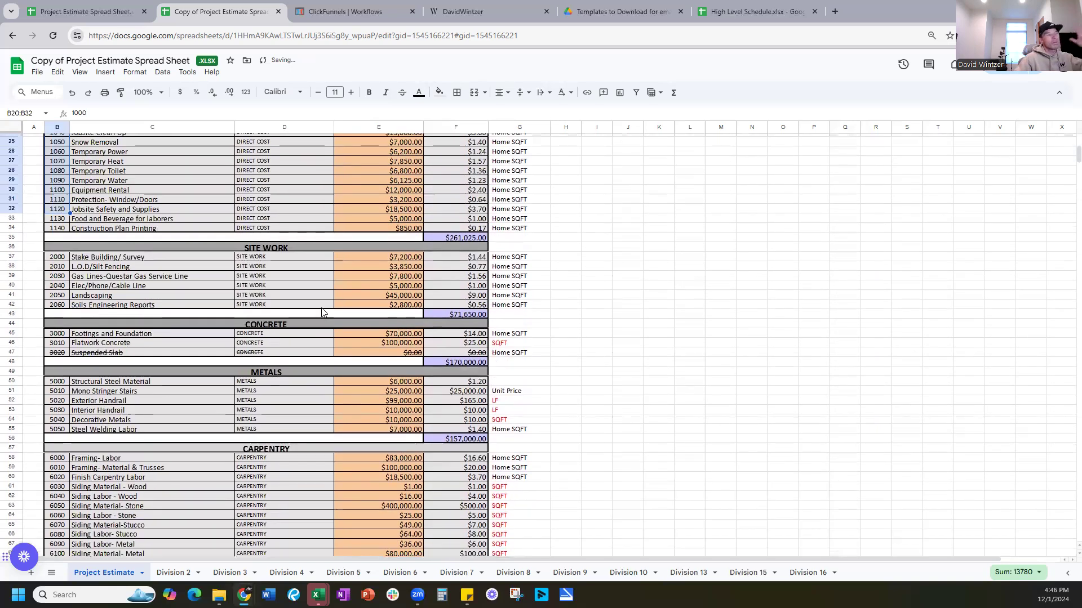
pyautogui.scroll(3, 319, 301)
pyautogui.scroll(2, 317, 294)
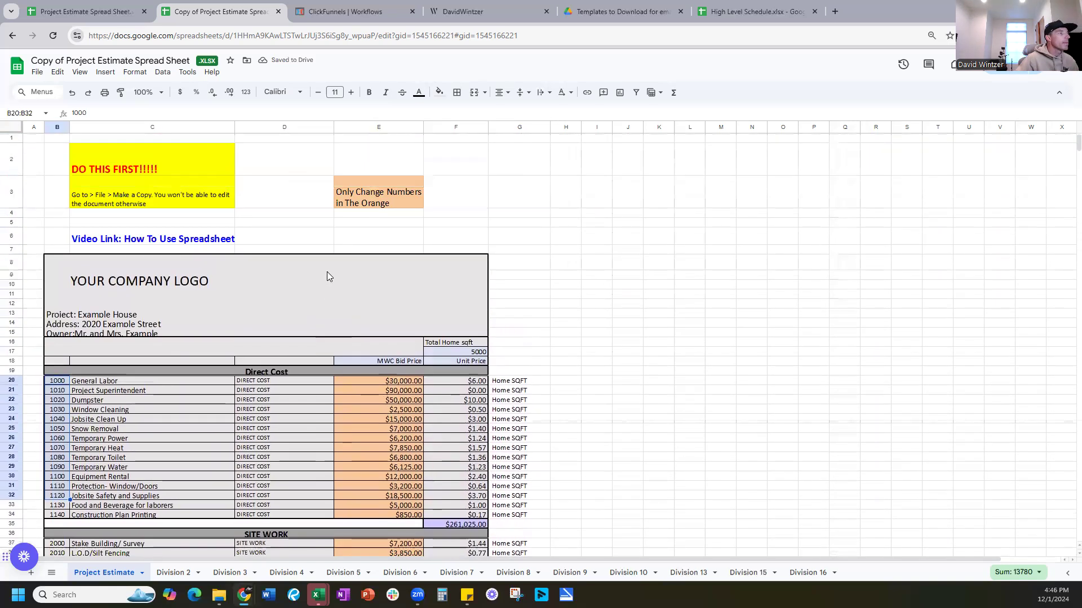
pyautogui.scroll(-3, 383, 282)
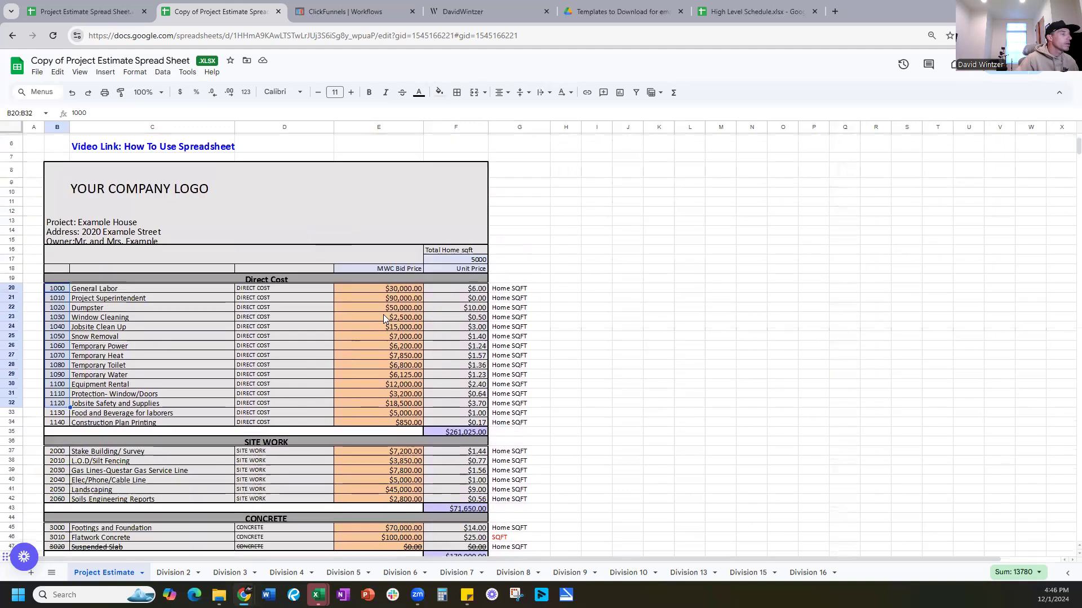
pyautogui.moveTo(379, 248); pyautogui.dragTo(365, 356)
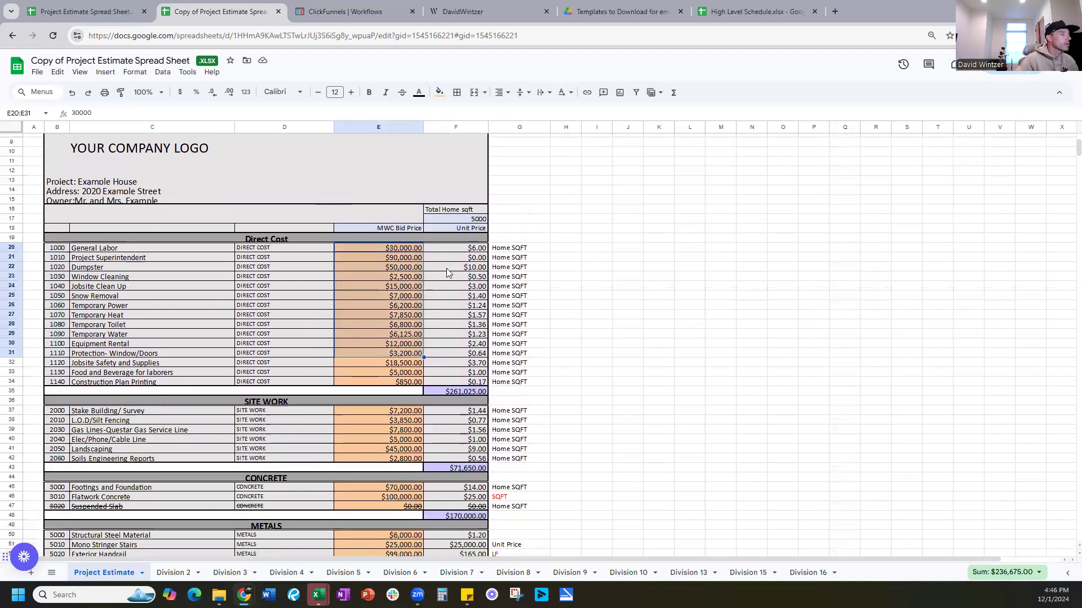
pyautogui.click(620, 373)
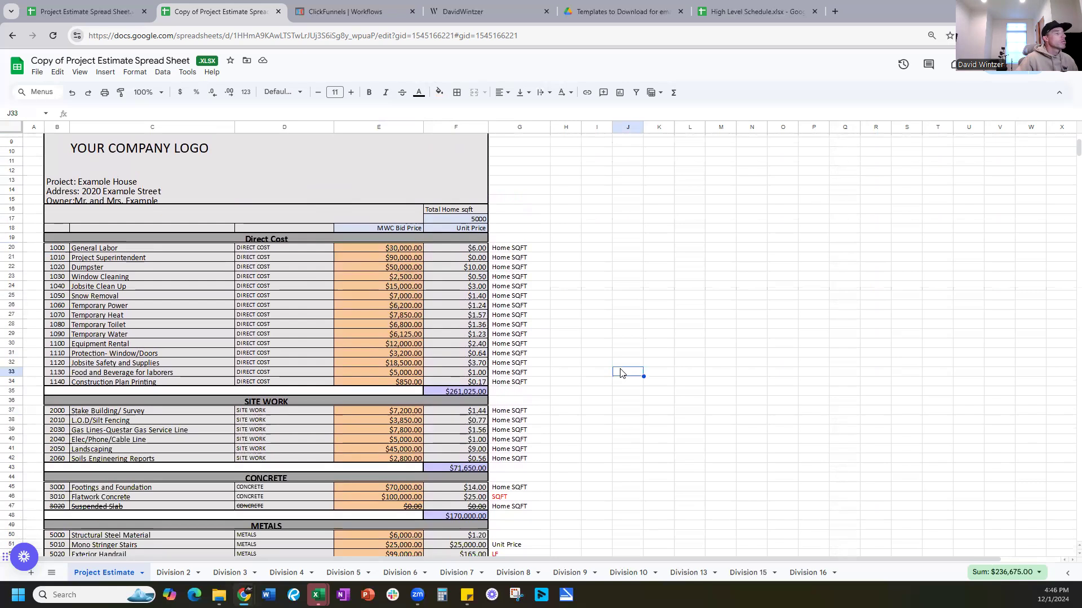
# Examine the pricing basis labels beside the unit prices, comparing Home SQFT, SQFT, LF and Unit Price items
pyautogui.scroll(3, 507, 254)
pyautogui.scroll(-2, 505, 263)
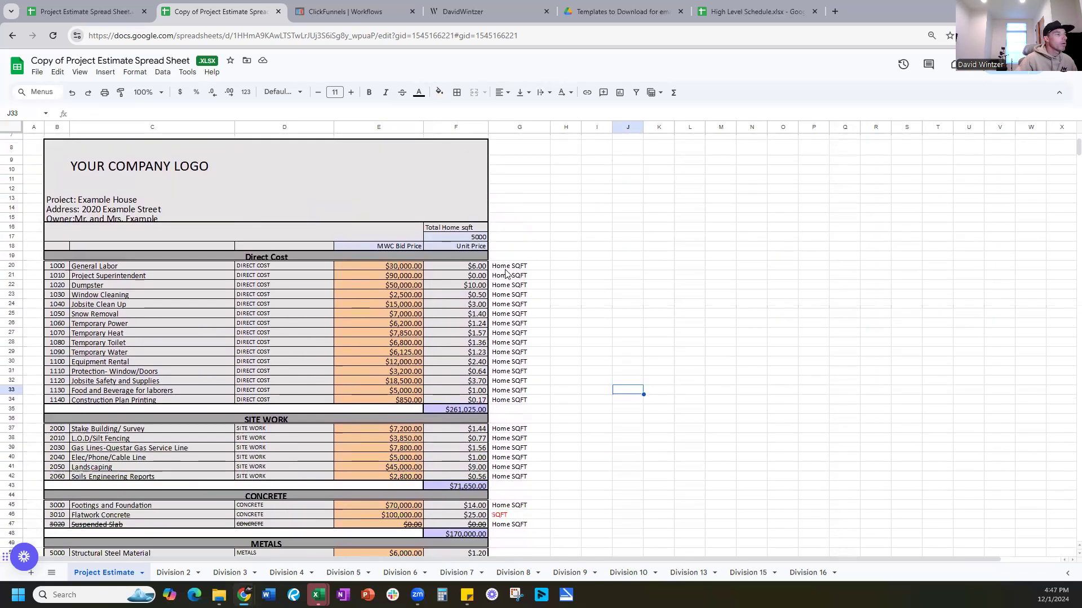
pyautogui.scroll(-5, 507, 270)
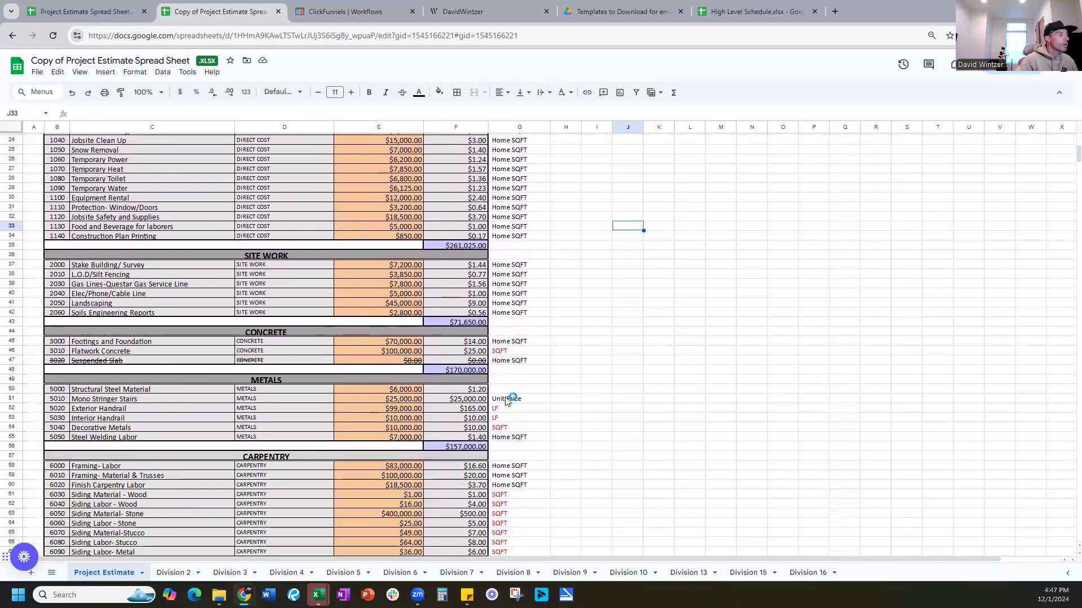
pyautogui.scroll(-6, 502, 423)
pyautogui.scroll(7, 501, 422)
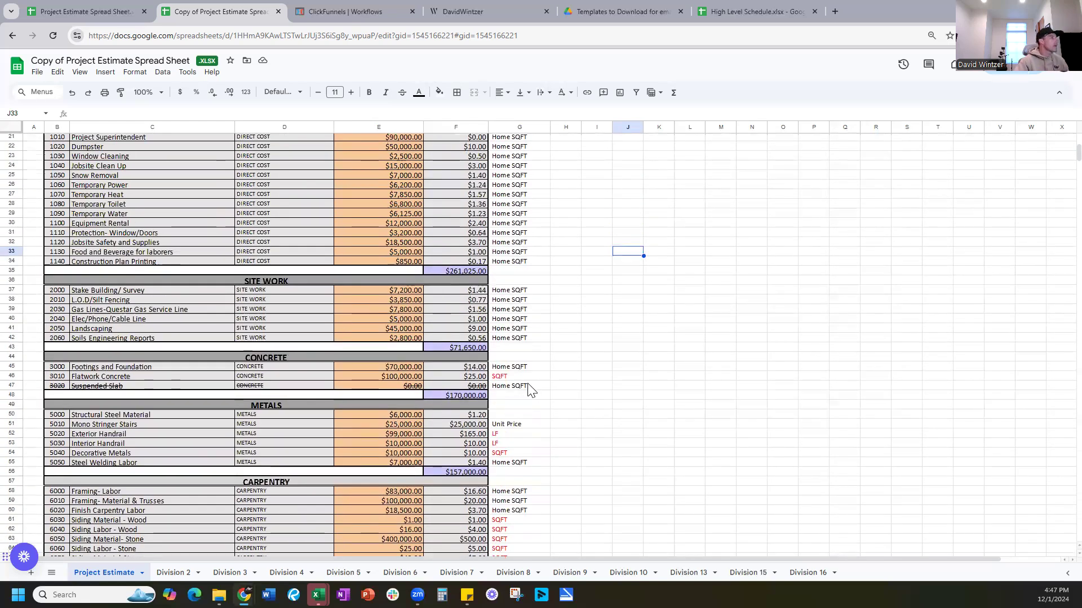
pyautogui.scroll(6, 572, 406)
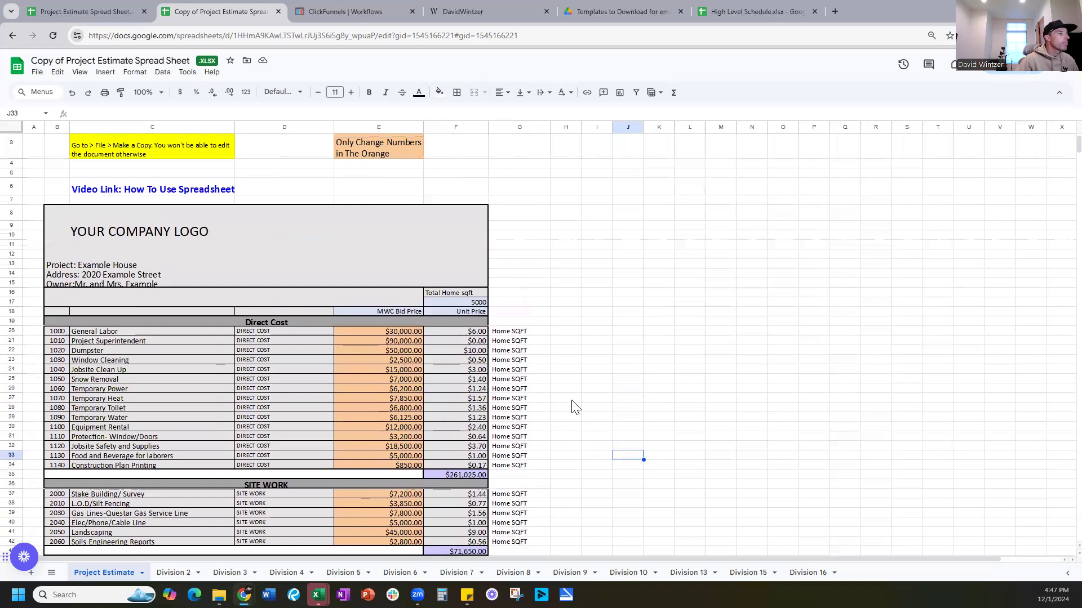
pyautogui.scroll(-2, 563, 395)
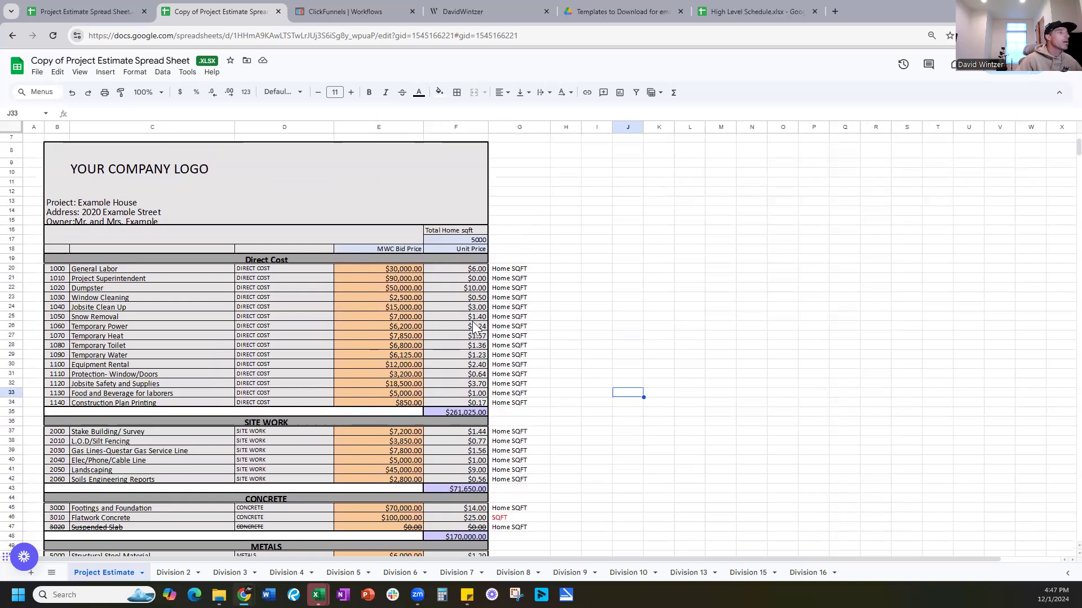
pyautogui.scroll(-5, 473, 324)
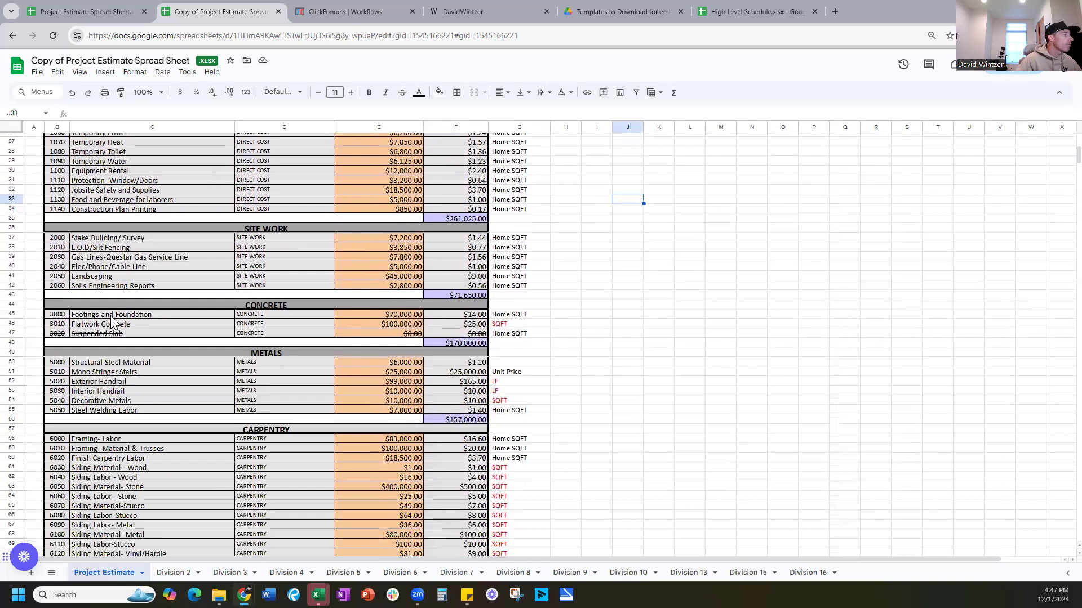
# Inspect the unit prices for Flatwork Concrete and Exterior Handrail, and the Home SQFT labels in Insulation and Waterproofing
pyautogui.click(455, 325)
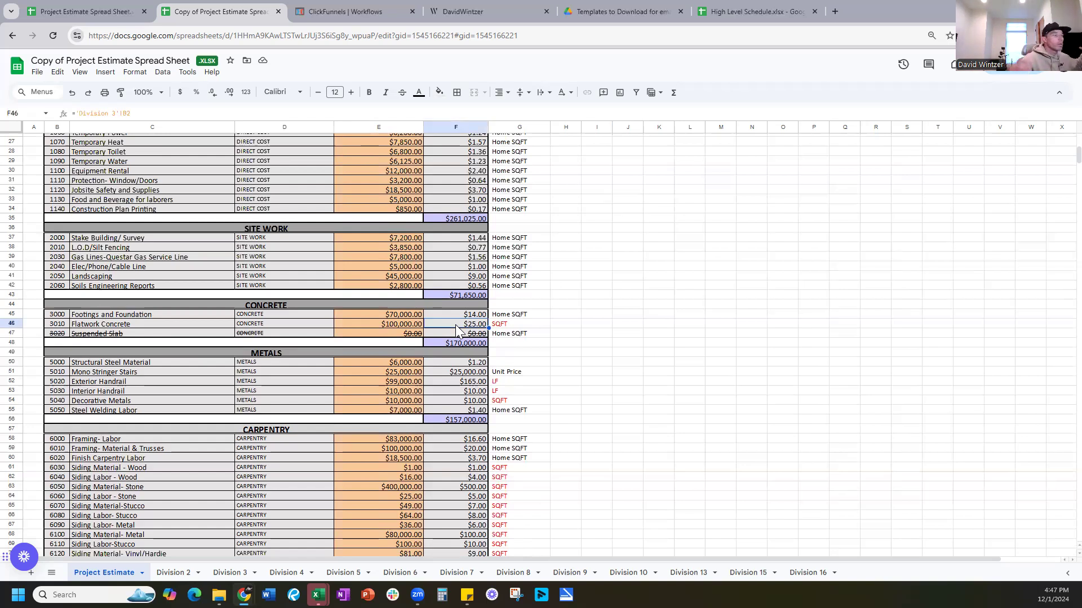
pyautogui.scroll(-1, 455, 325)
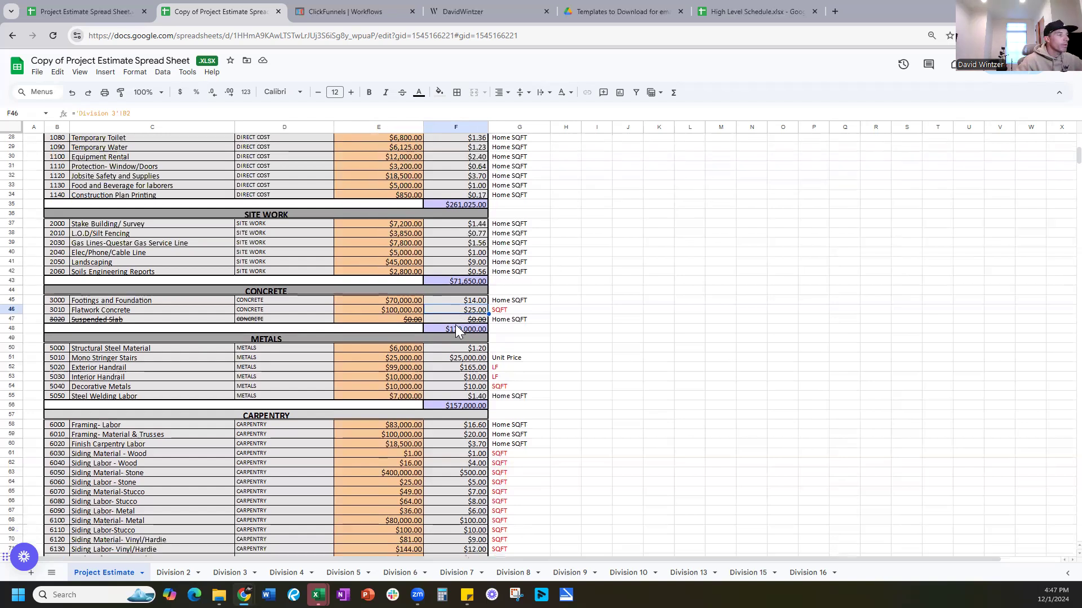
pyautogui.click(456, 329)
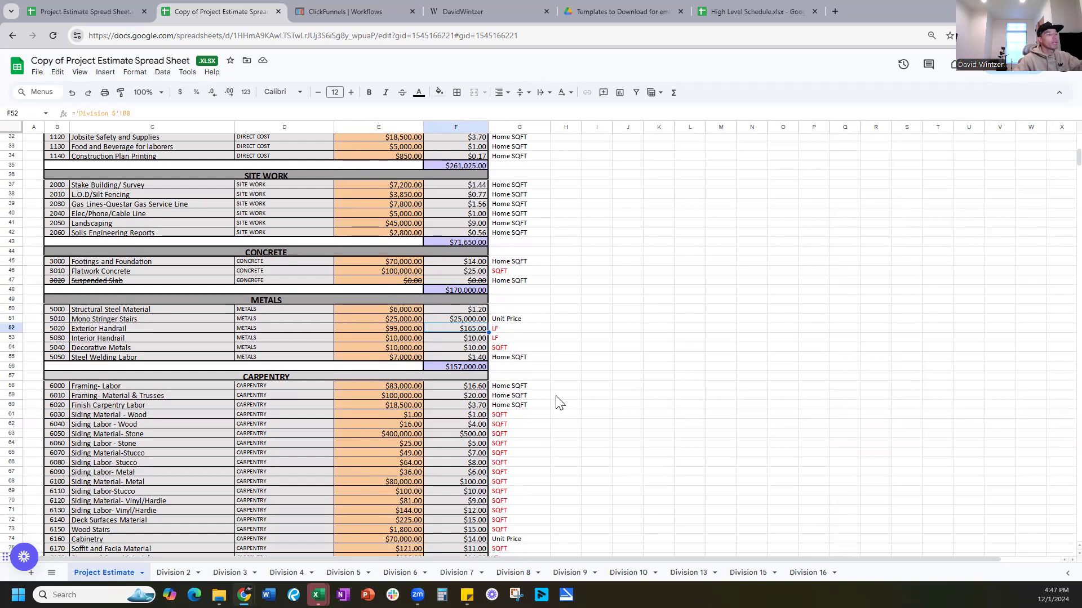
pyautogui.scroll(-4, 570, 401)
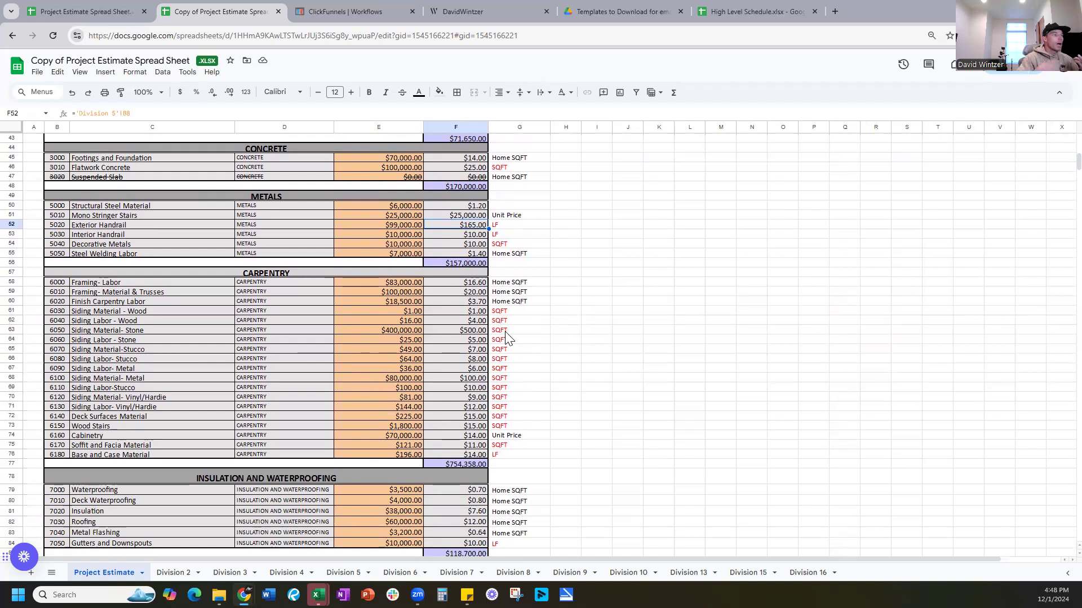
pyautogui.scroll(-2, 506, 337)
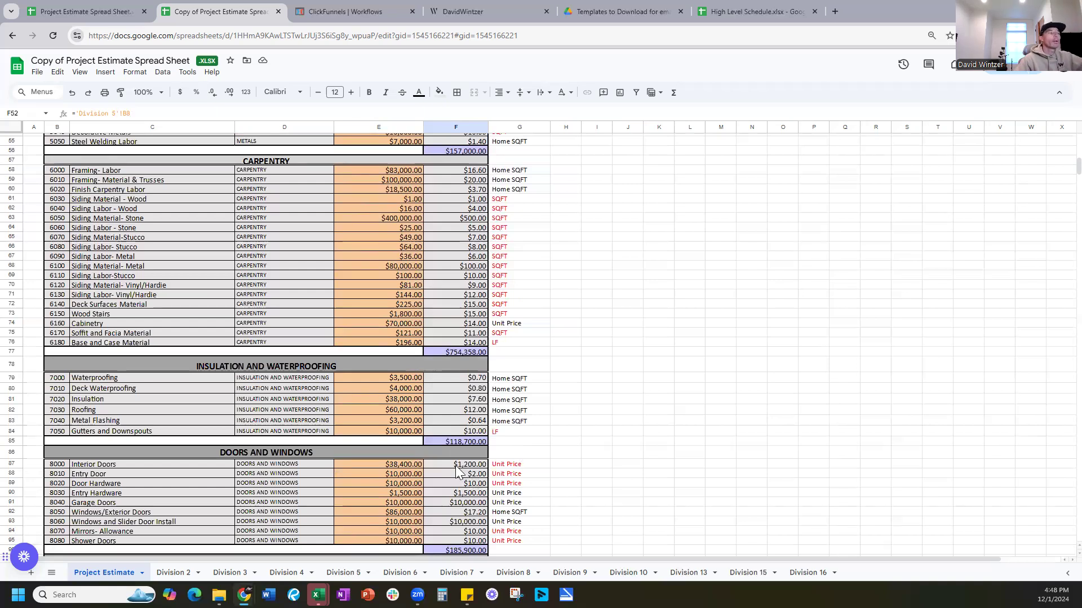
pyautogui.moveTo(513, 378); pyautogui.dragTo(510, 427)
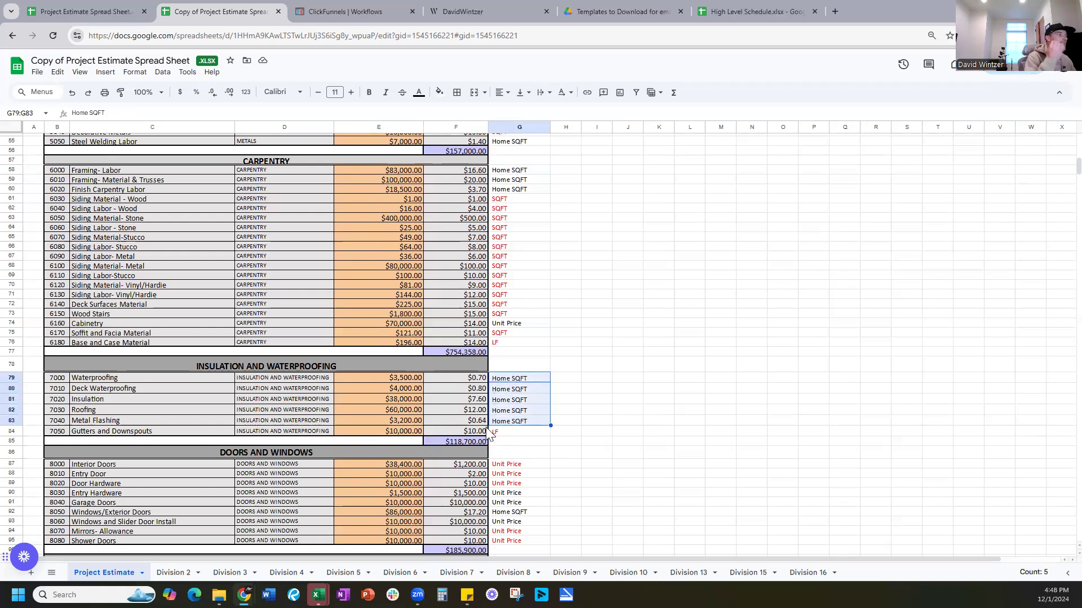
pyautogui.scroll(1, 503, 399)
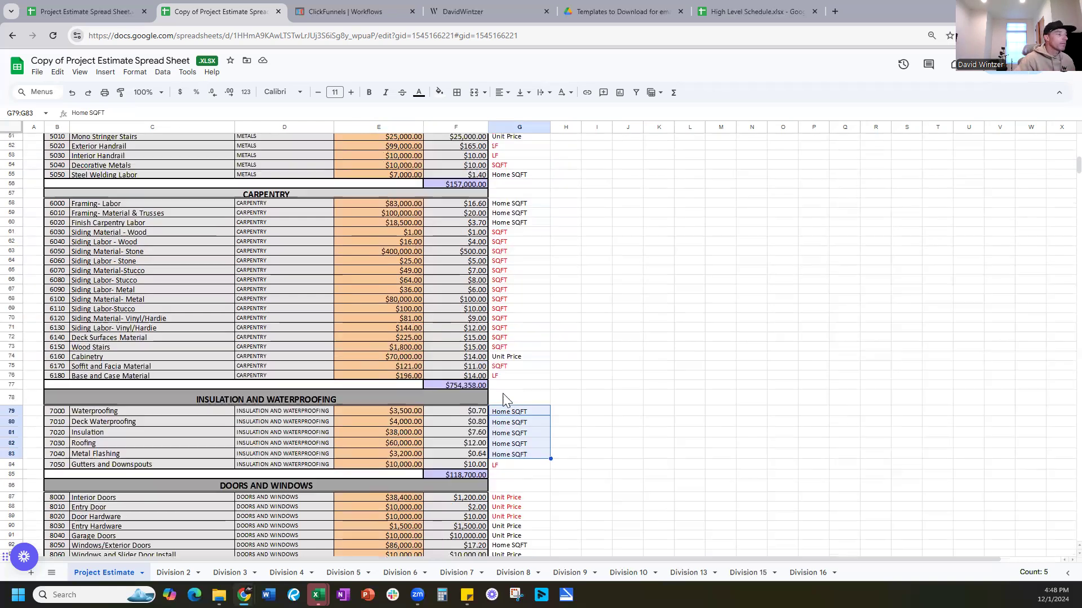
# Set the MWC Bid Price for General Labor under Direct Cost to $50,000
pyautogui.scroll(10, 503, 398)
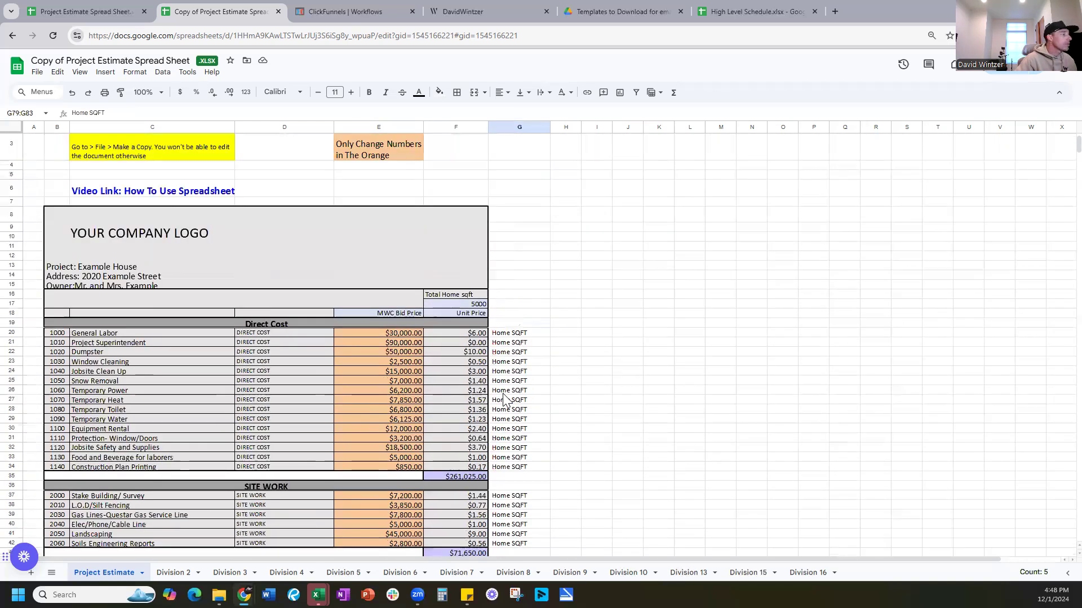
pyautogui.scroll(-2, 503, 398)
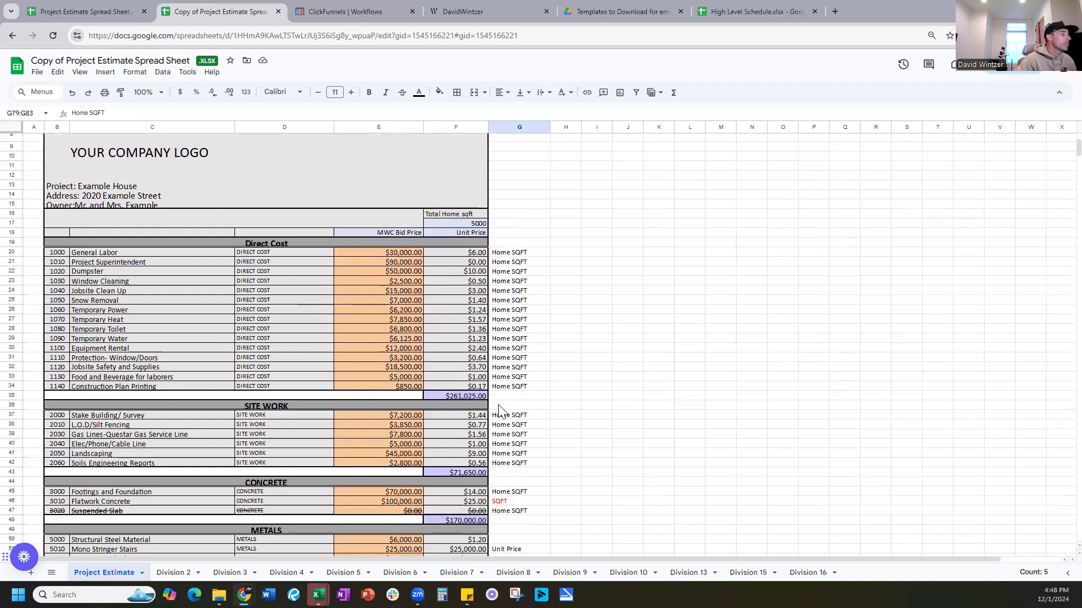
pyautogui.click(378, 253)
pyautogui.write('50000')
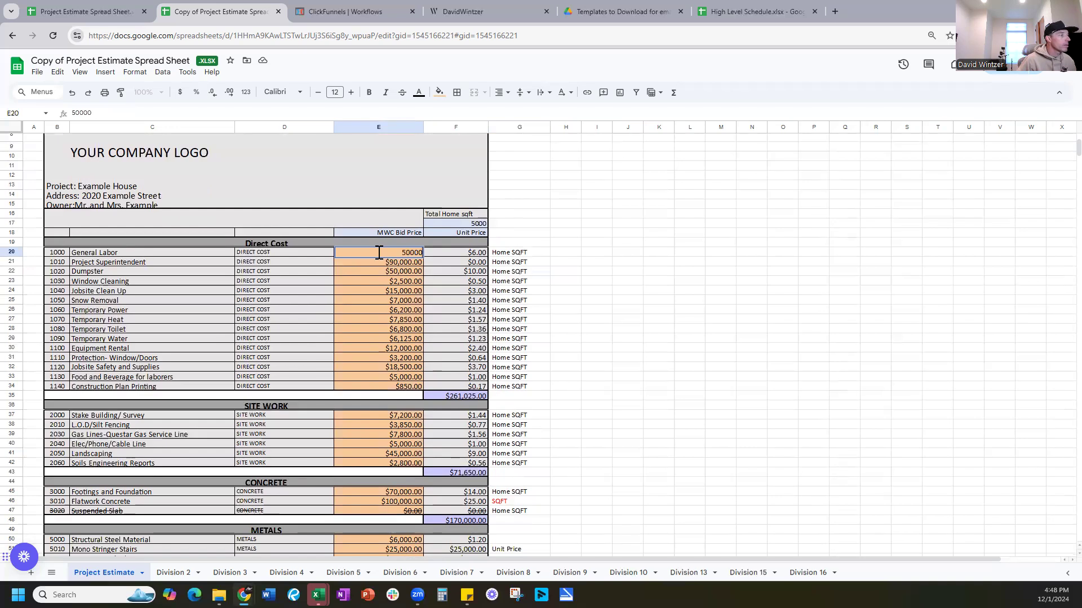
pyautogui.press('Return')
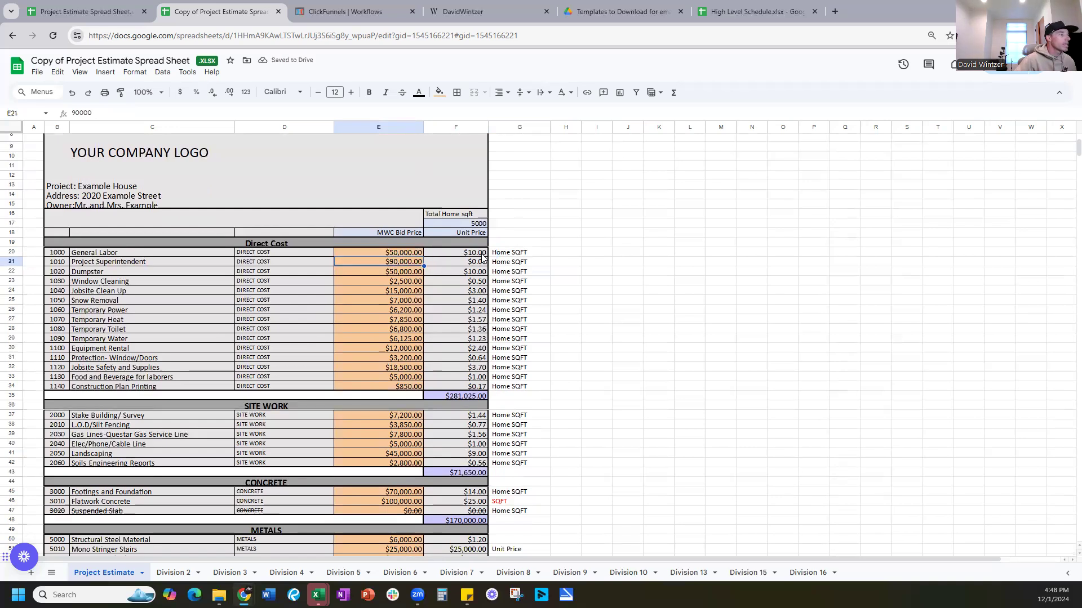
# Change the General Labor MWC Bid Price in E20 to $90,000
pyautogui.click(413, 252)
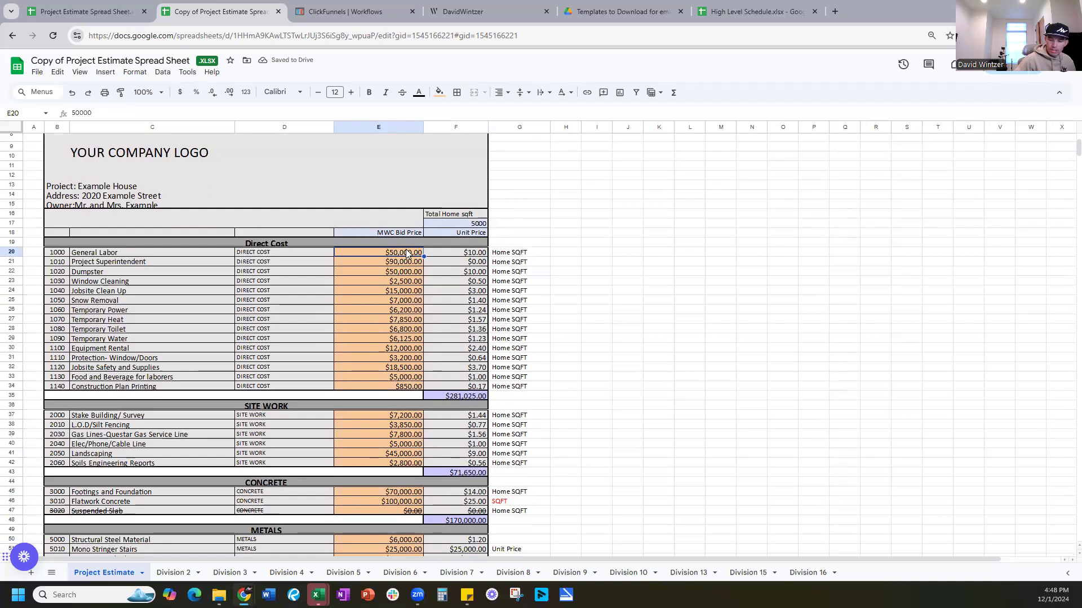
pyautogui.write('90000')
pyautogui.press('Return')
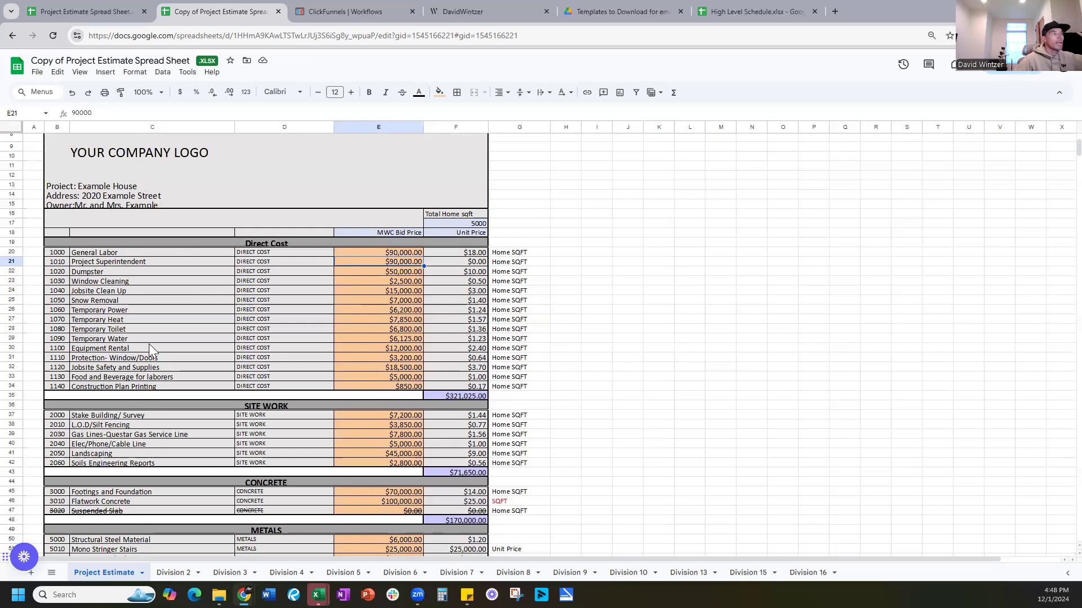
pyautogui.click(187, 370)
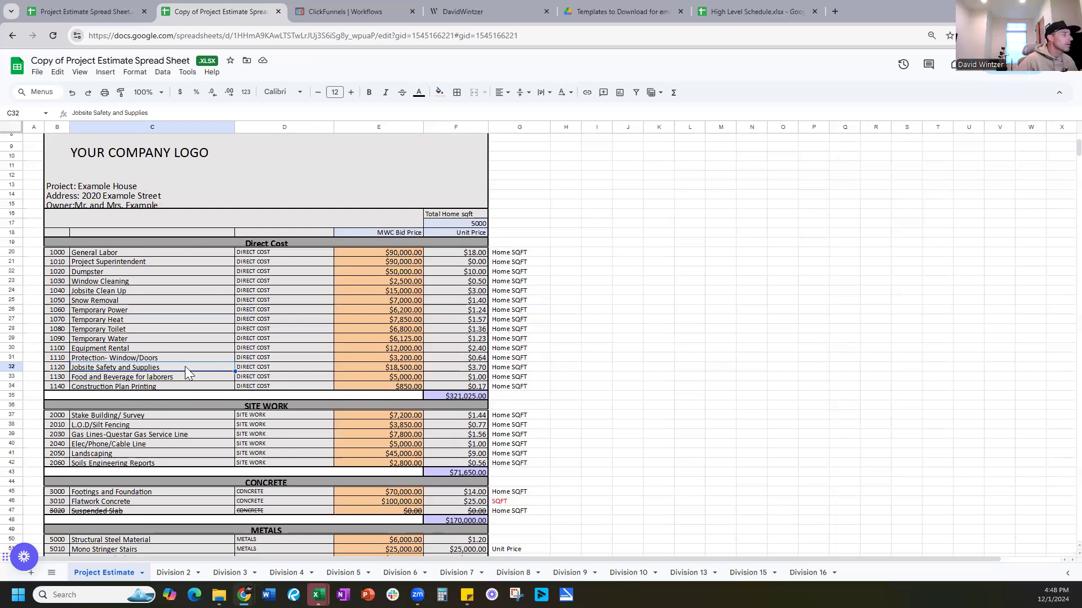
# Review the cost codes and line items from Direct Cost and Site Work down through Mechanical and Plumbing, returning to Site Work
pyautogui.click(188, 377)
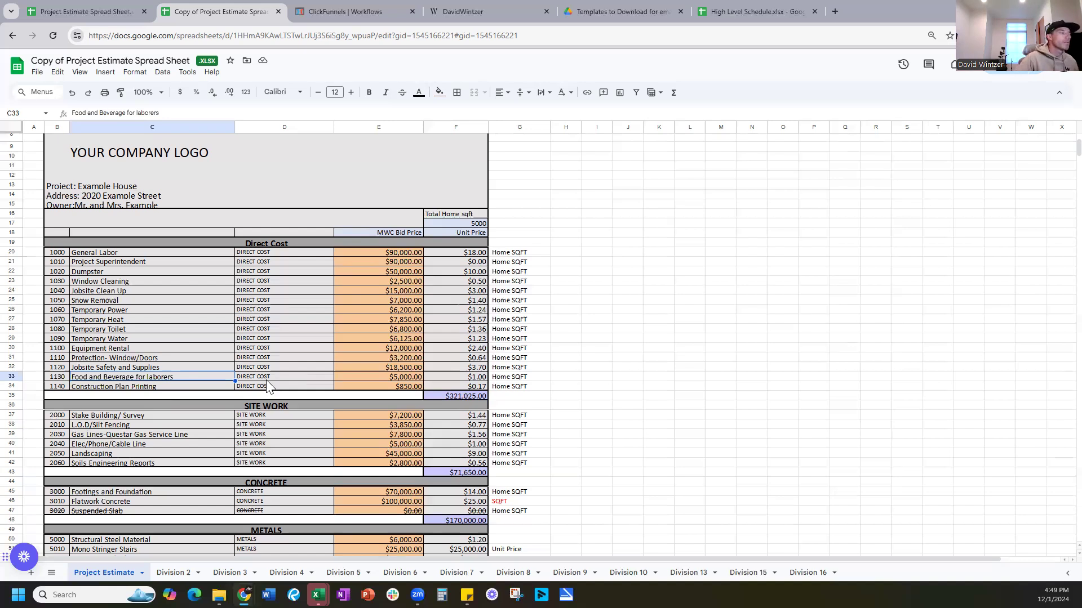
pyautogui.scroll(-2, 267, 384)
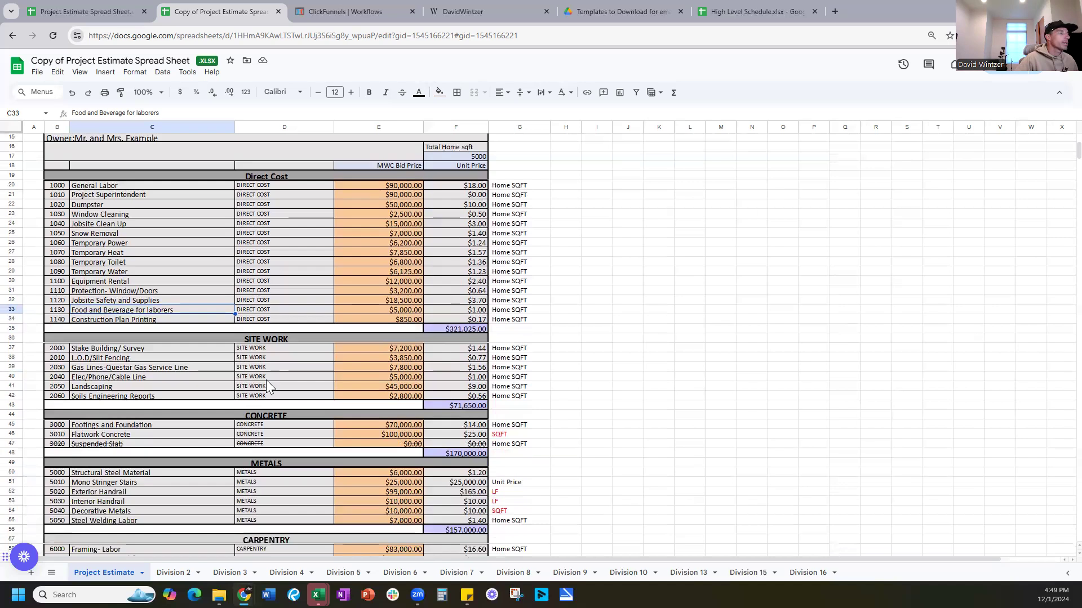
pyautogui.scroll(-2, 267, 385)
pyautogui.scroll(-2, 266, 380)
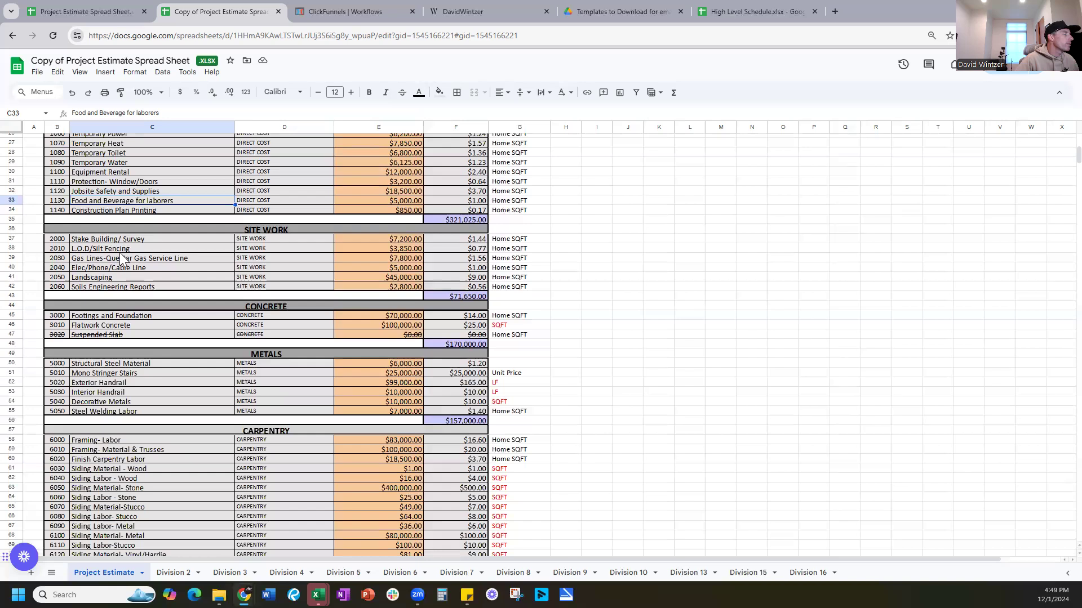
pyautogui.scroll(-2, 120, 252)
pyautogui.scroll(1, 119, 256)
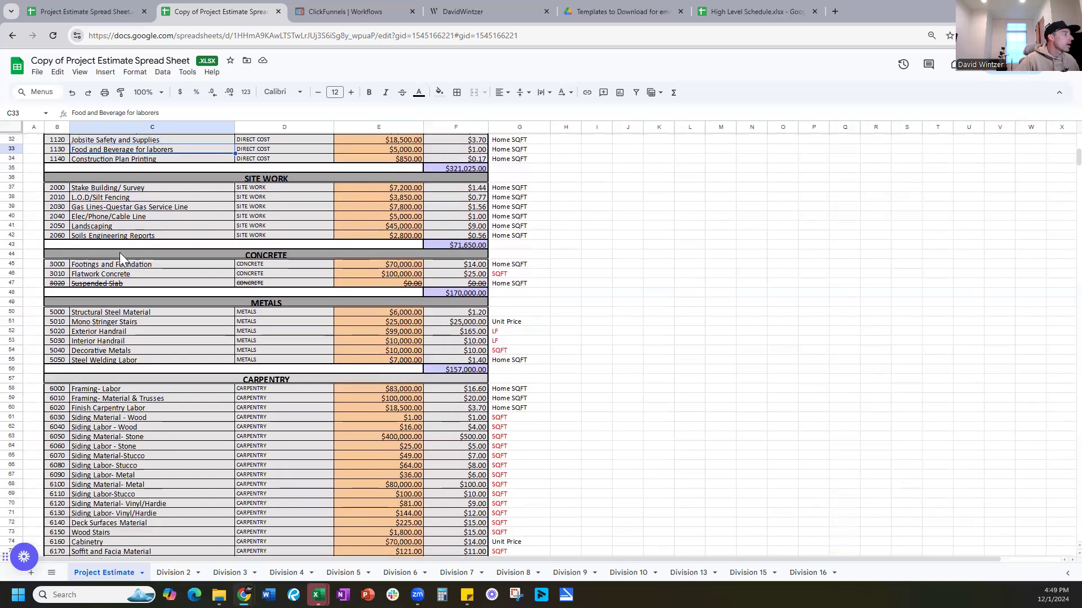
pyautogui.scroll(3, 156, 236)
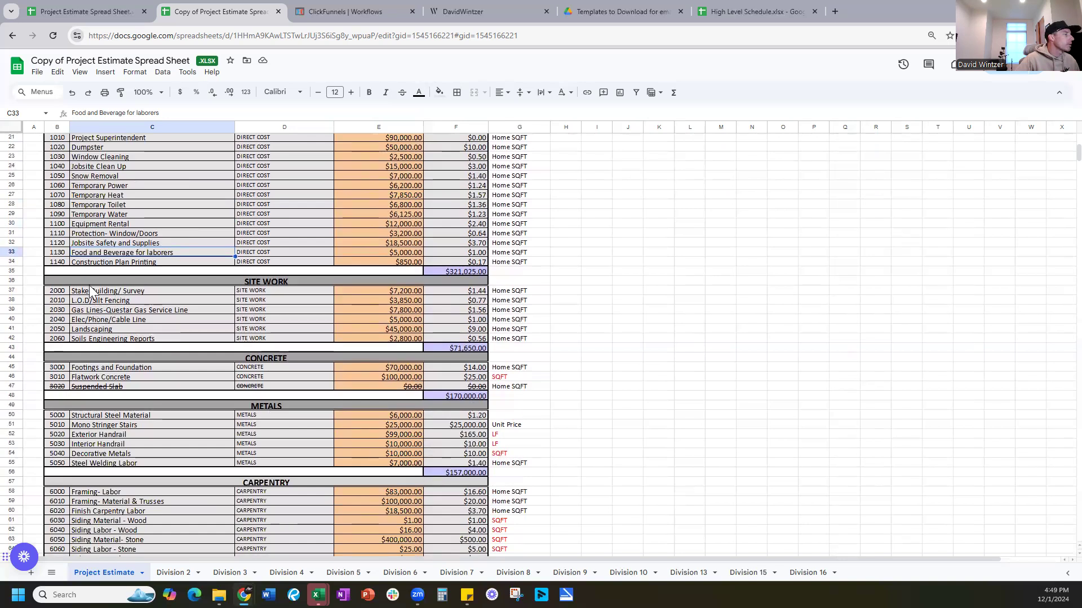
pyautogui.scroll(1, 108, 308)
pyautogui.scroll(-3, 108, 309)
pyautogui.scroll(-12, 109, 309)
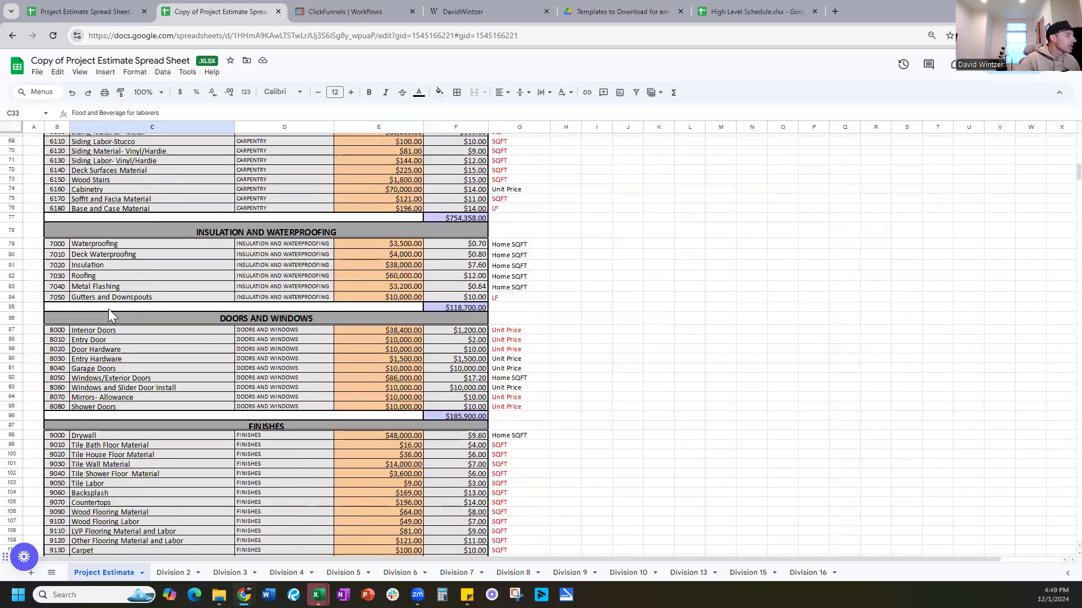
pyautogui.scroll(-4, 124, 344)
pyautogui.scroll(4, 140, 375)
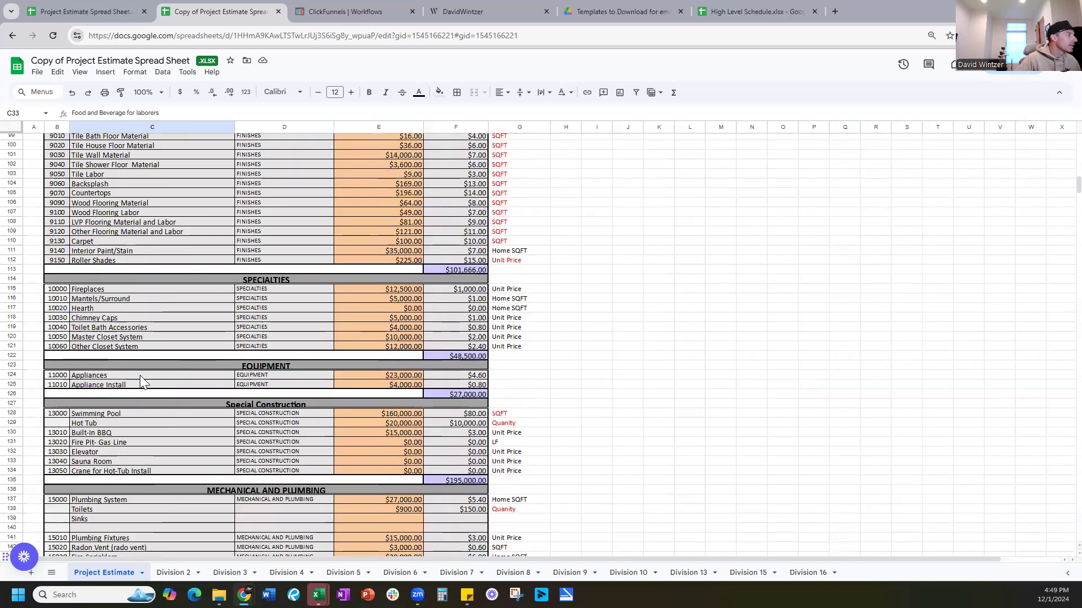
pyautogui.scroll(5, 142, 381)
pyautogui.scroll(5, 140, 379)
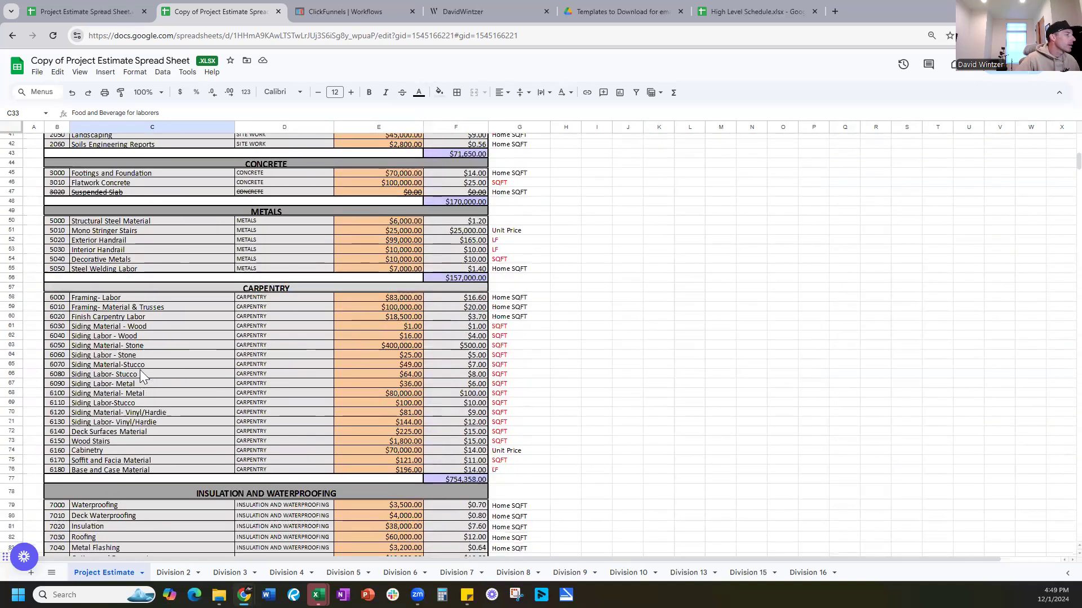
pyautogui.scroll(7, 139, 375)
pyautogui.scroll(-3, 109, 370)
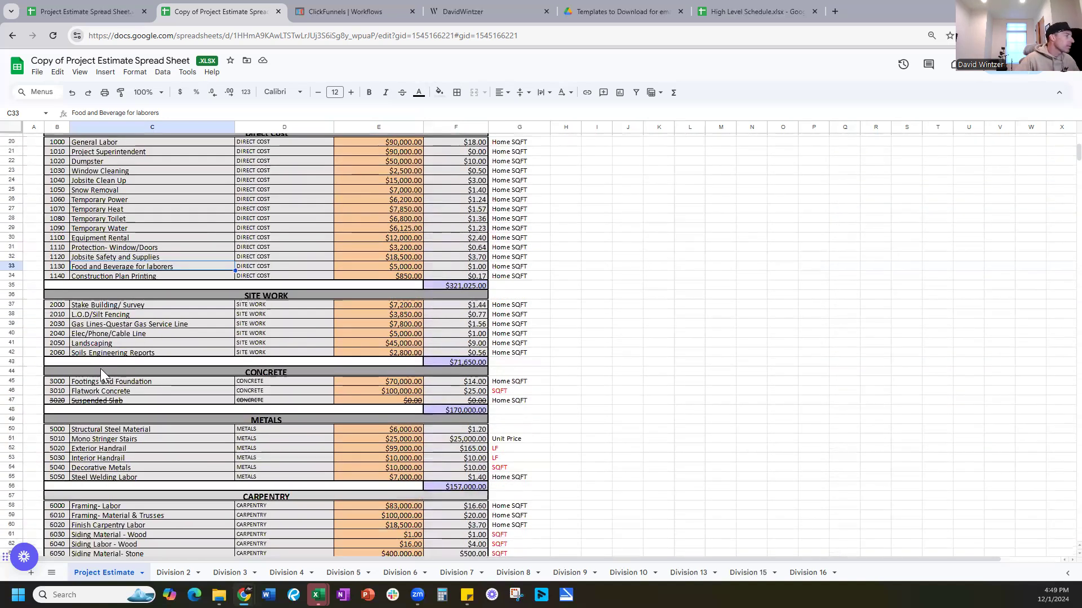
# Rename the Site Work item with cost code 2040 to Excavation and set its MWC Bid Price to $150,000
pyautogui.click(113, 334)
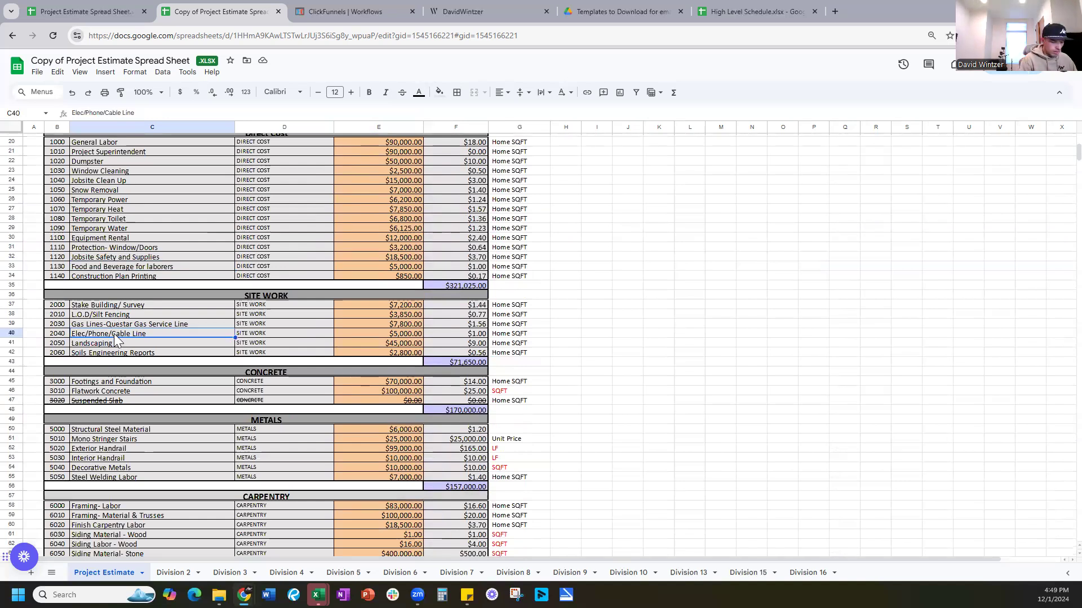
pyautogui.write('Excavation')
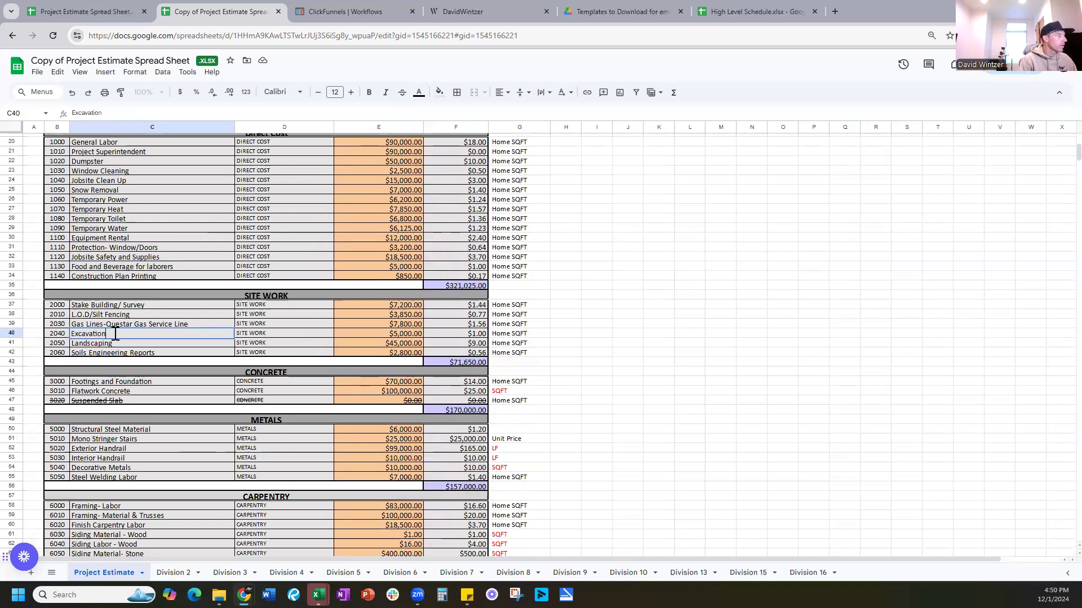
pyautogui.click(114, 333)
pyautogui.press('Tab')
pyautogui.press('Tab')
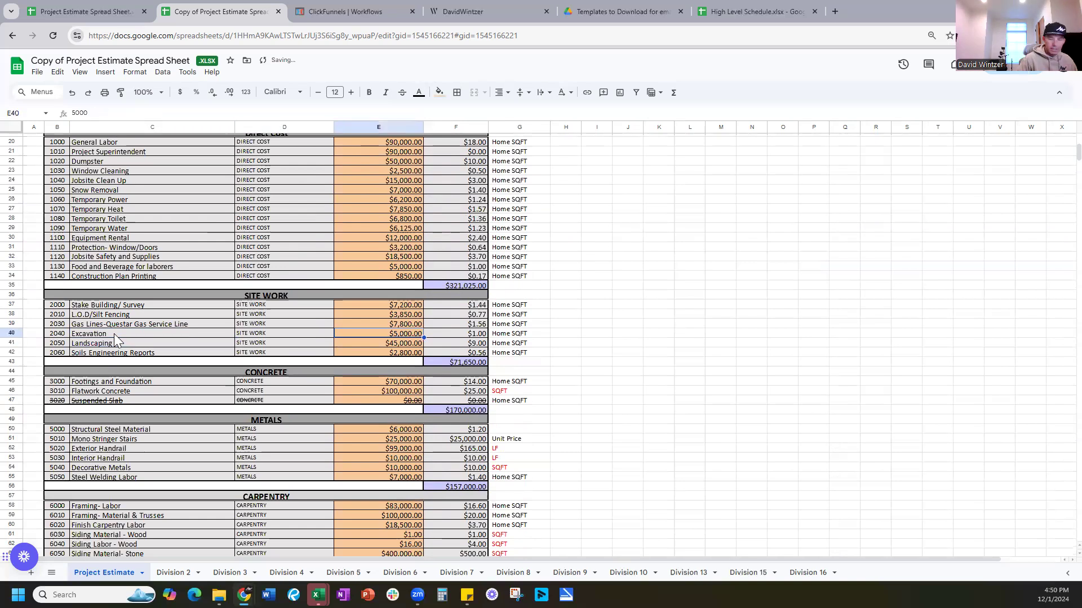
pyautogui.write('150,0')
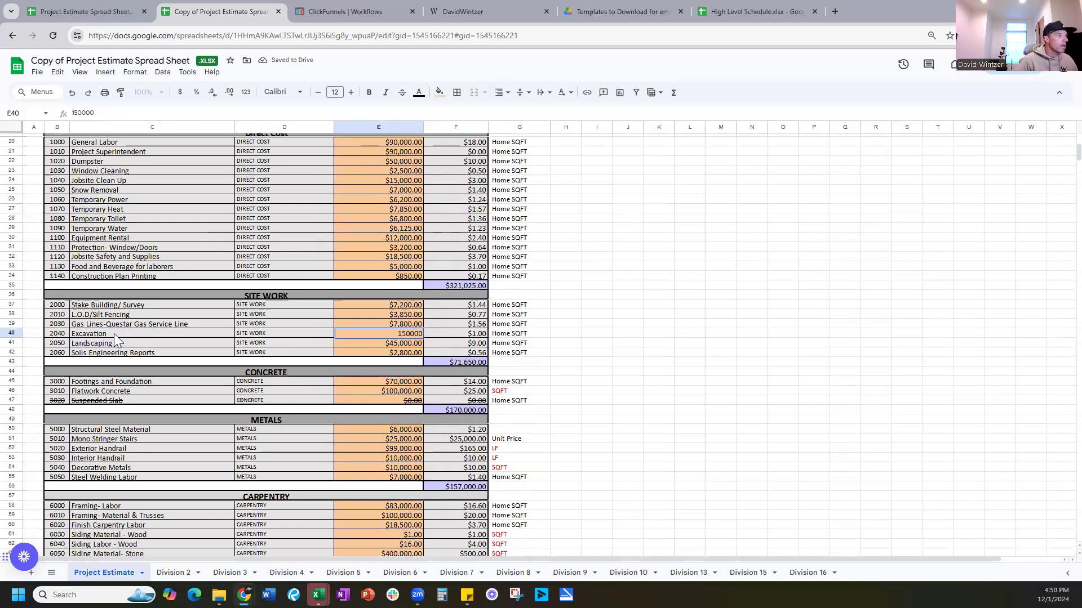
pyautogui.write('00')
pyautogui.press('Return')
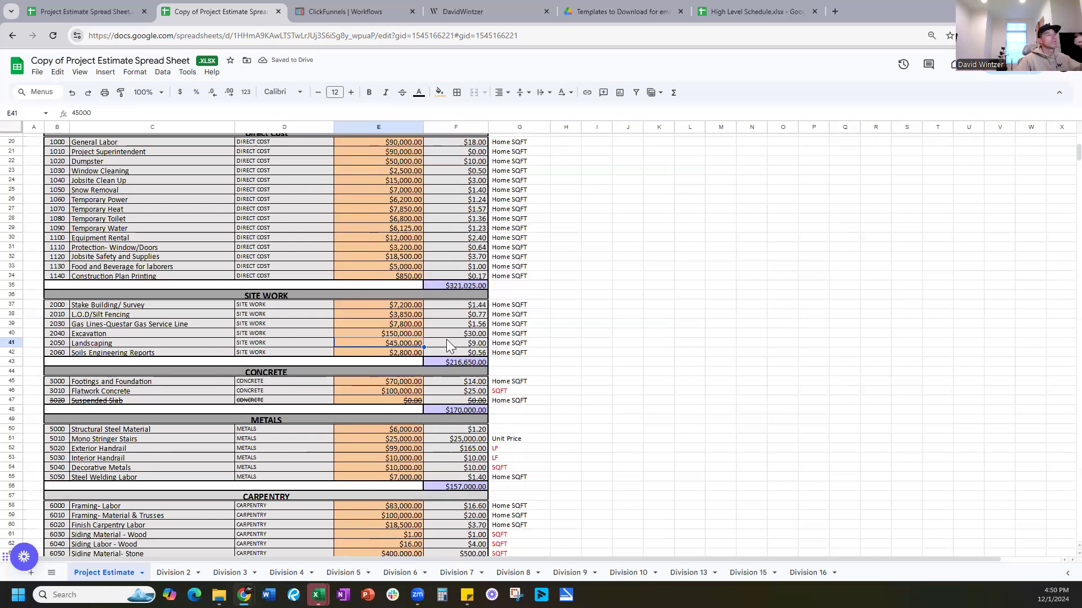
# Highlight the whole Siding Material- Metal row, cost code 6100, in the Carpentry section to examine its SQFT pricing
pyautogui.scroll(-1, 308, 351)
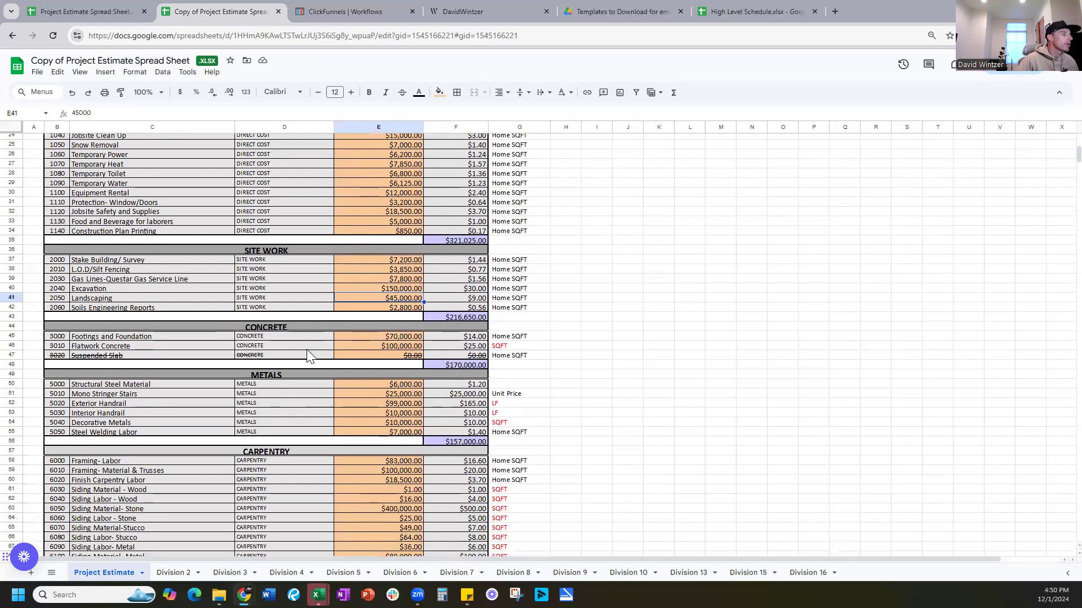
pyautogui.scroll(-1, 307, 355)
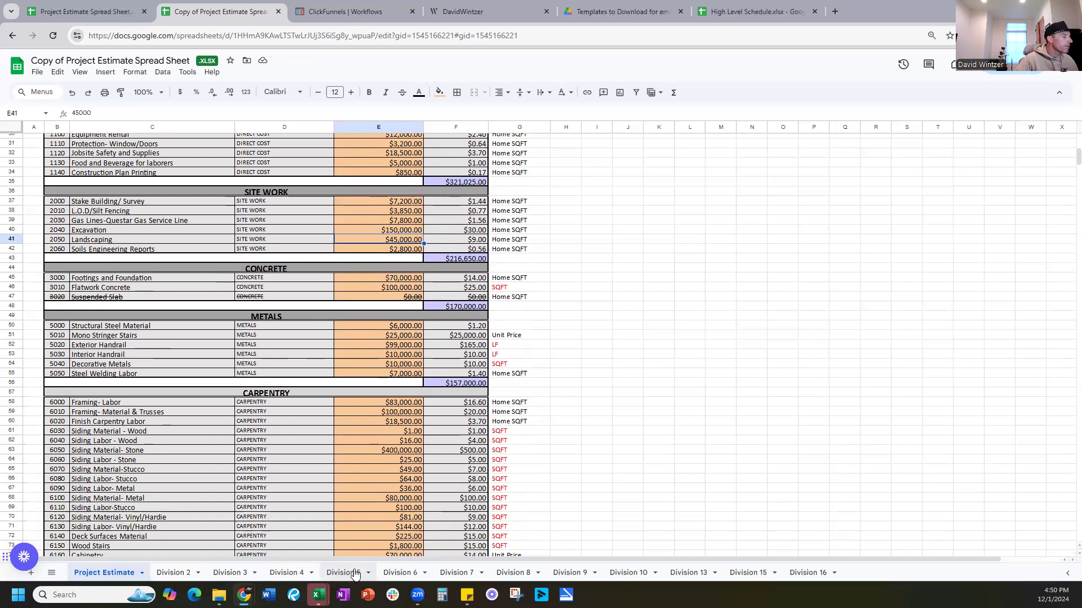
pyautogui.scroll(-1, 229, 510)
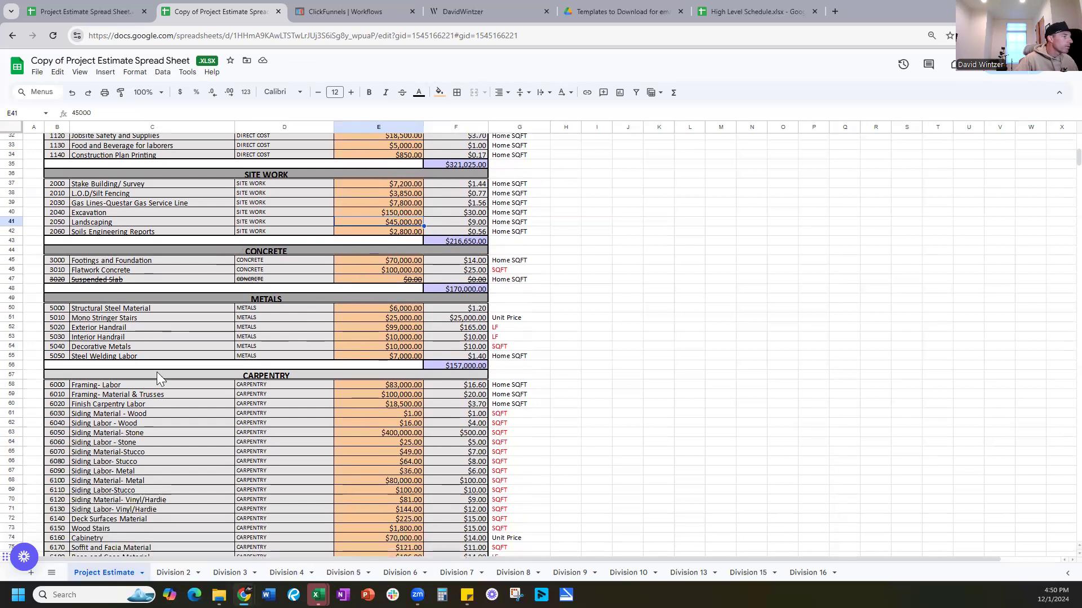
pyautogui.scroll(-1, 281, 423)
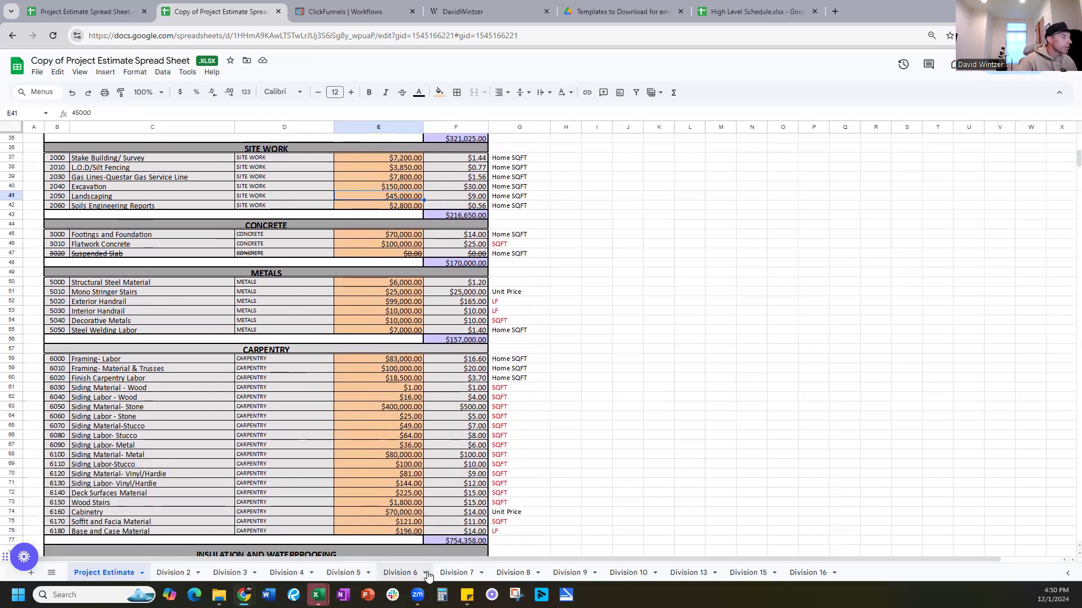
pyautogui.click(113, 455)
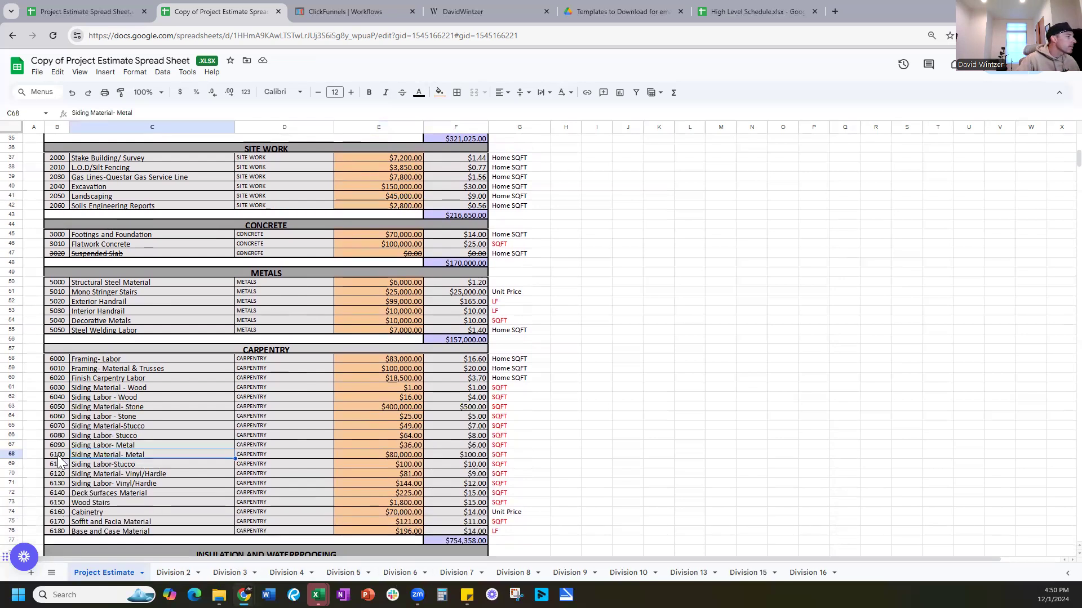
pyautogui.click(11, 454)
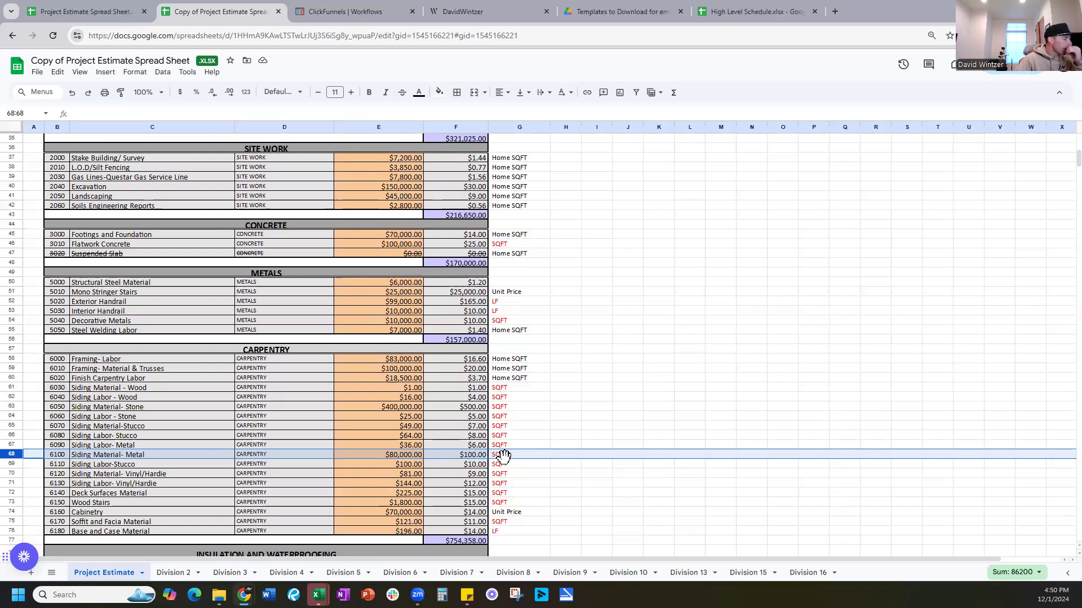
# On the Division 6 sheet, set Metal Siding's average price to $200 and SQFT to 1500, and check its row in Project Estimate
pyautogui.click(388, 575)
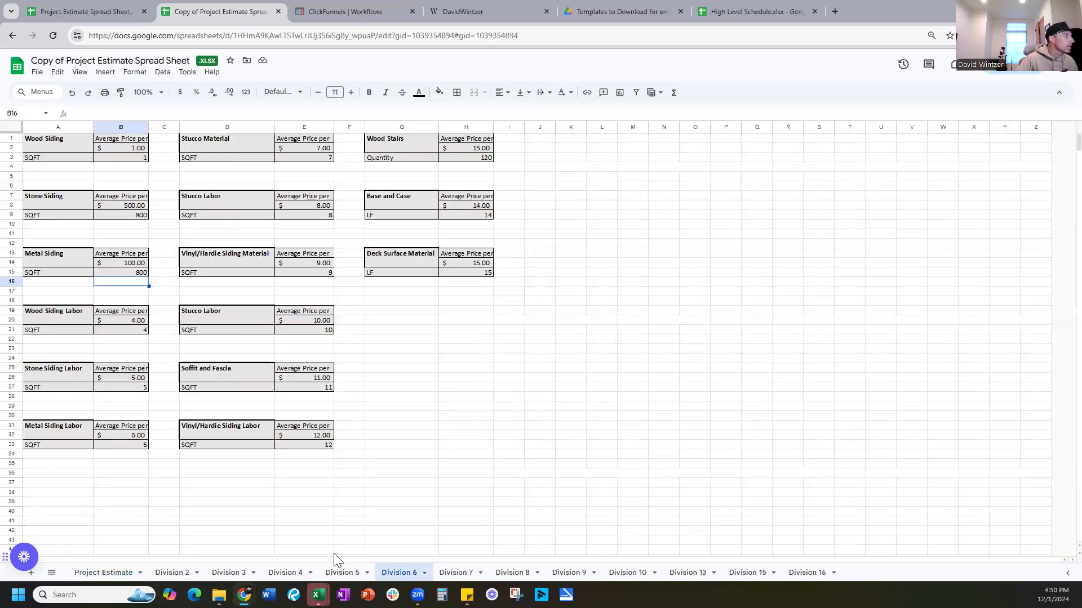
pyautogui.click(140, 339)
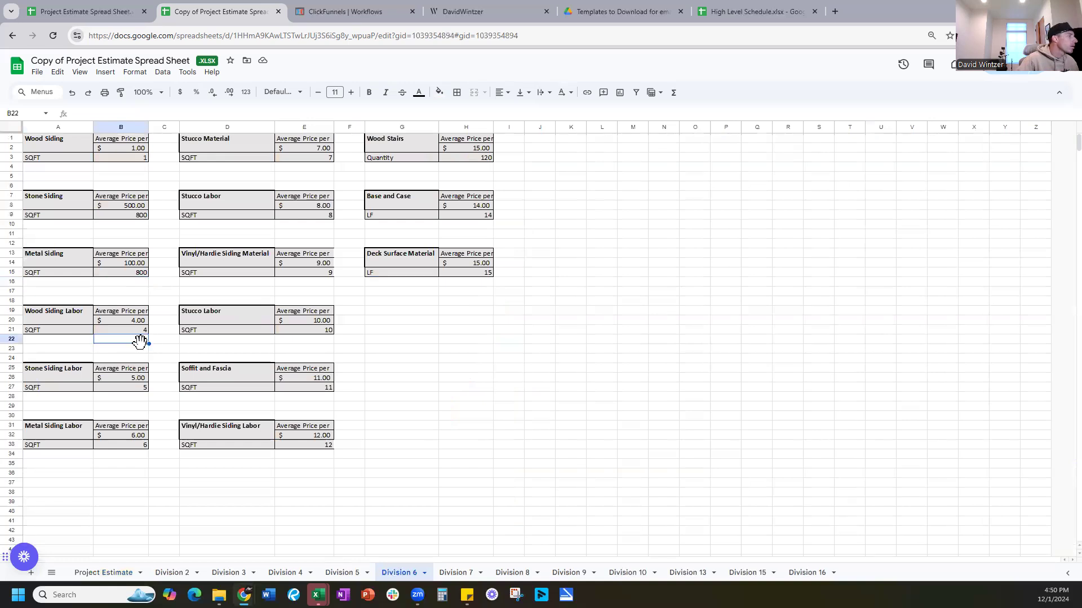
pyautogui.click(122, 265)
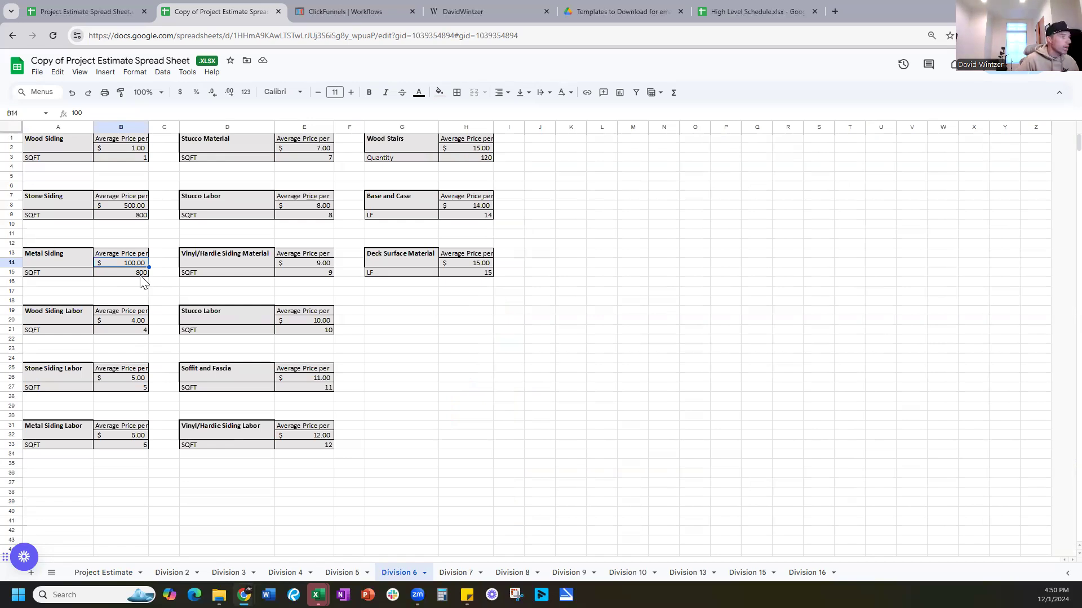
pyautogui.write('200')
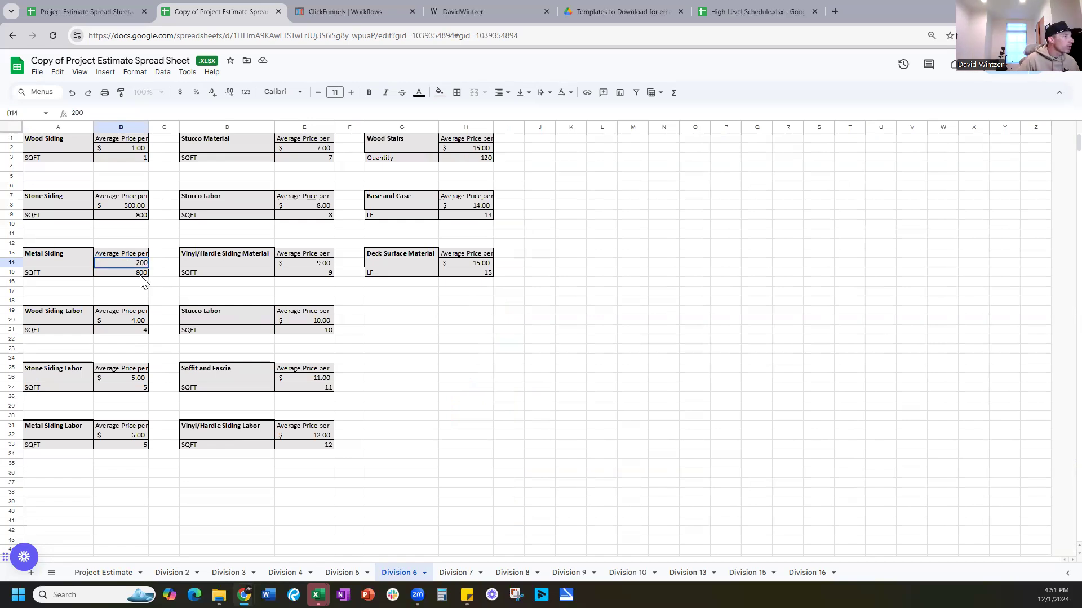
pyautogui.press('Return')
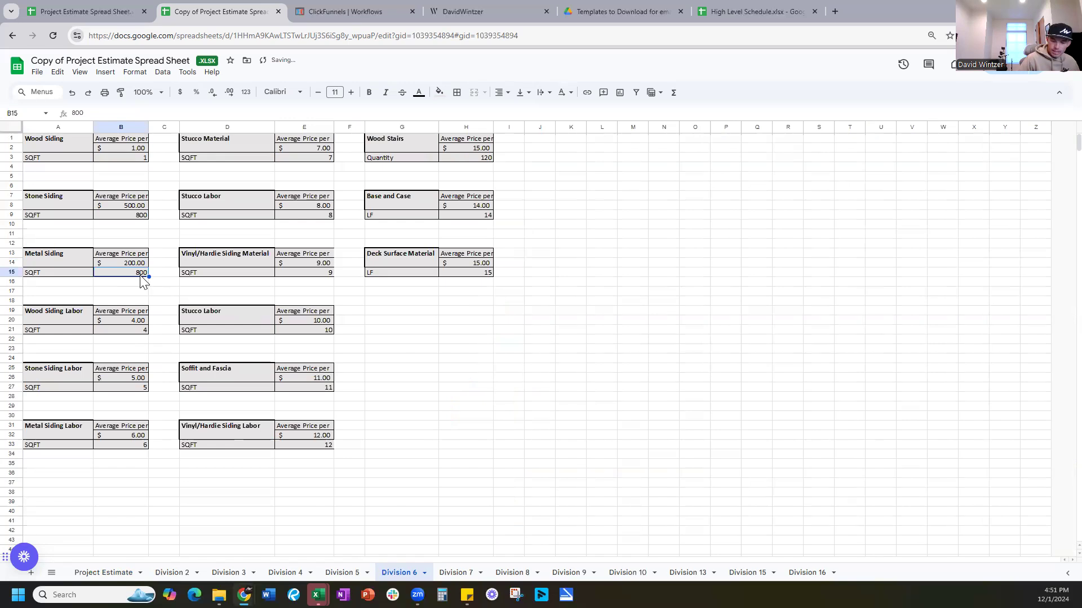
pyautogui.write('15')
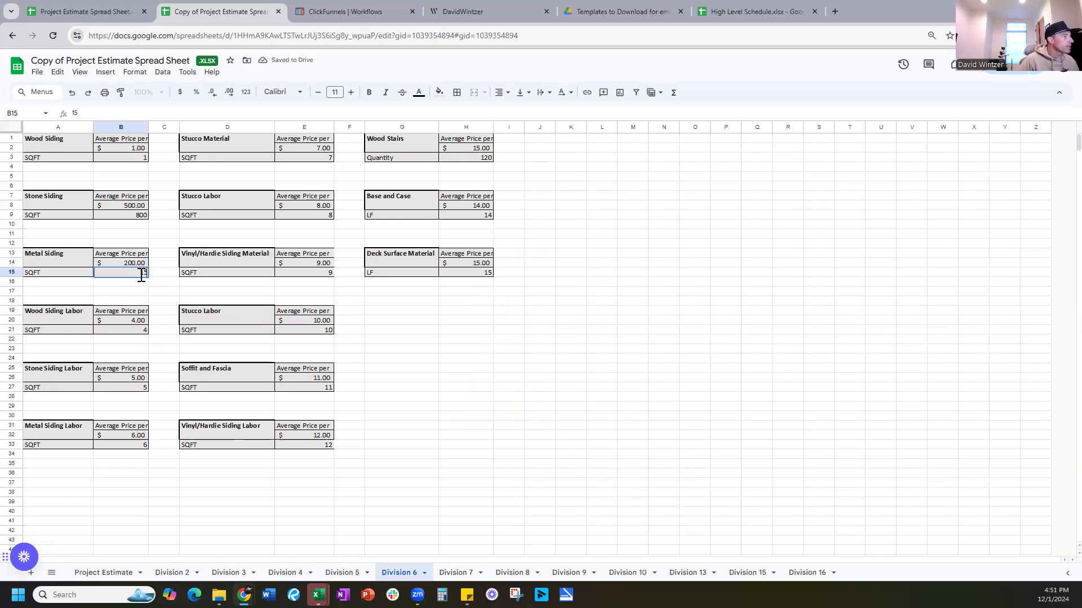
pyautogui.write('00')
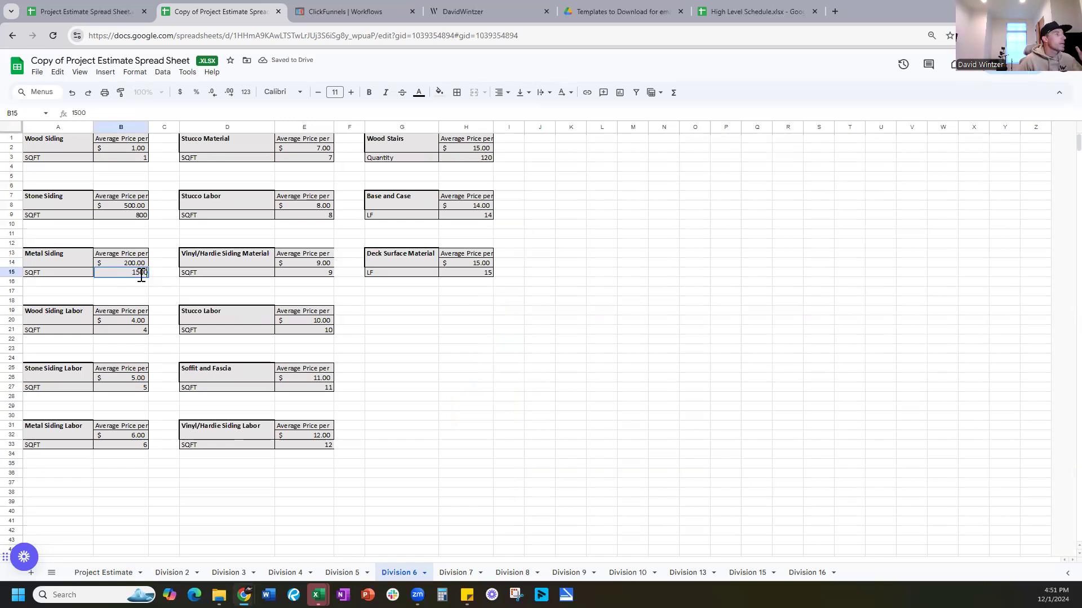
pyautogui.press('Return')
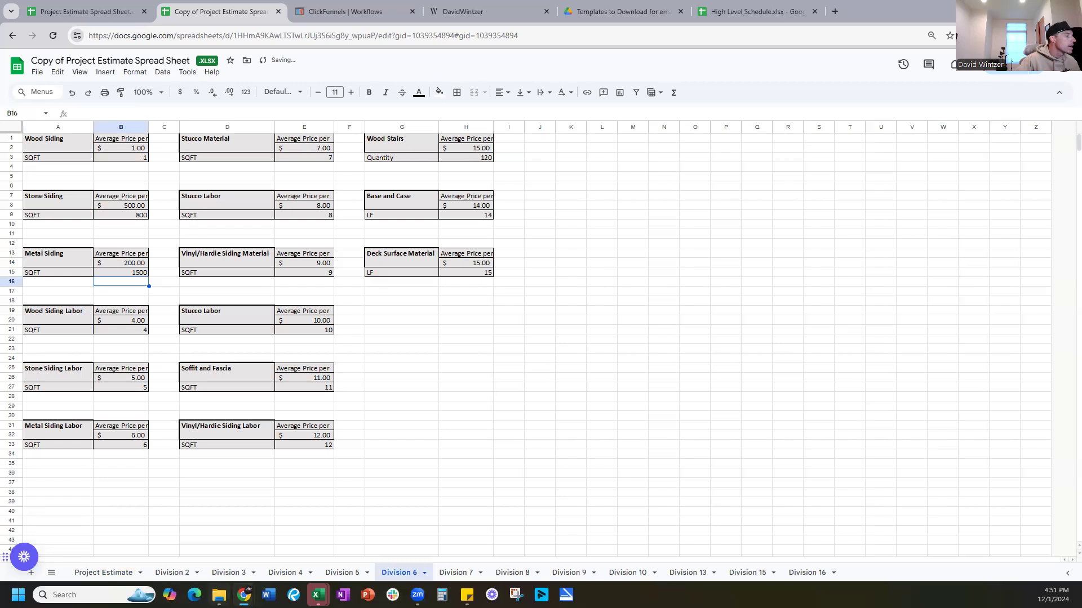
pyautogui.click(104, 570)
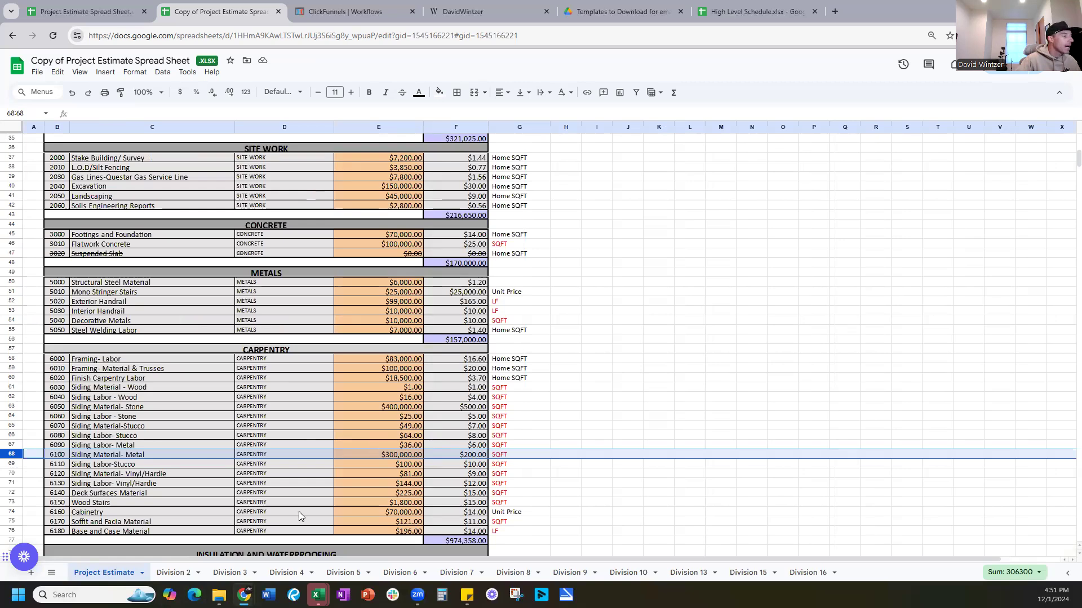
# On the Division 6 sheet, set Wood Siding Labor's average price to $8 and SQFT to 2000, and return to Project Estimate
pyautogui.click(401, 573)
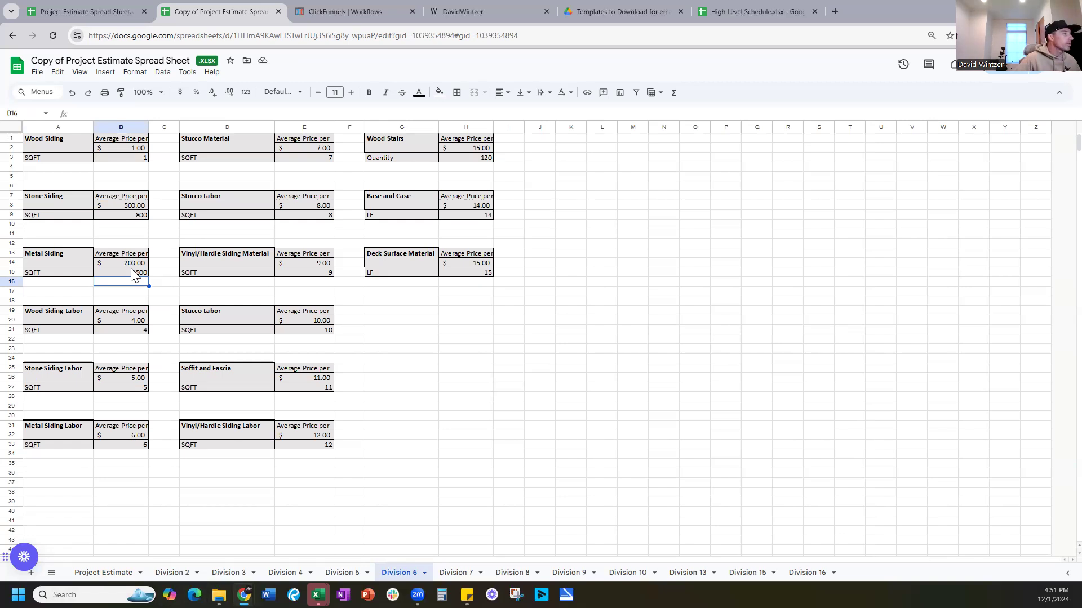
pyautogui.click(123, 320)
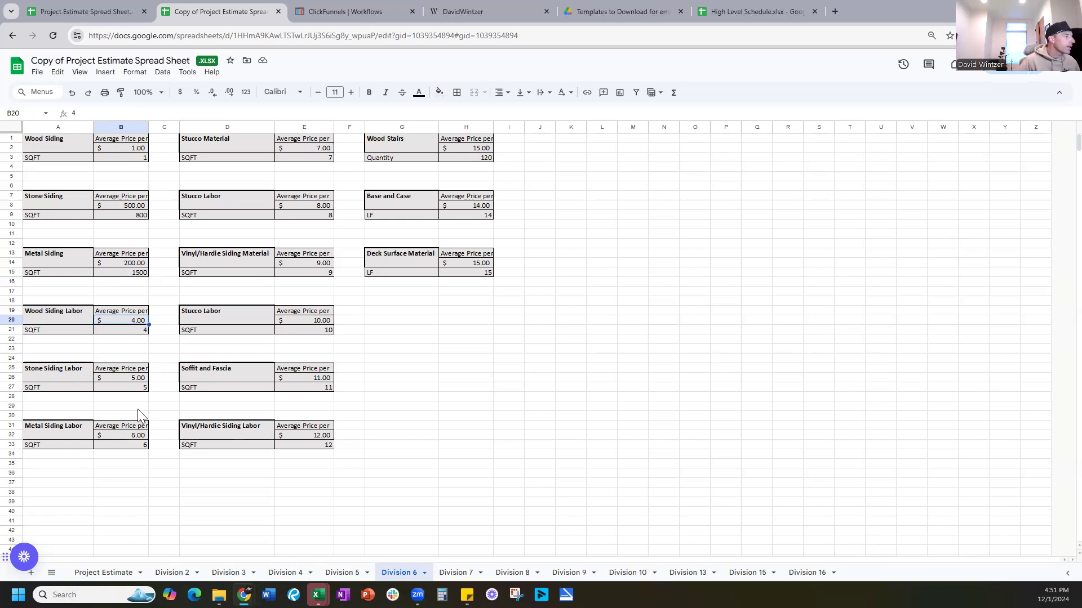
pyautogui.write('8')
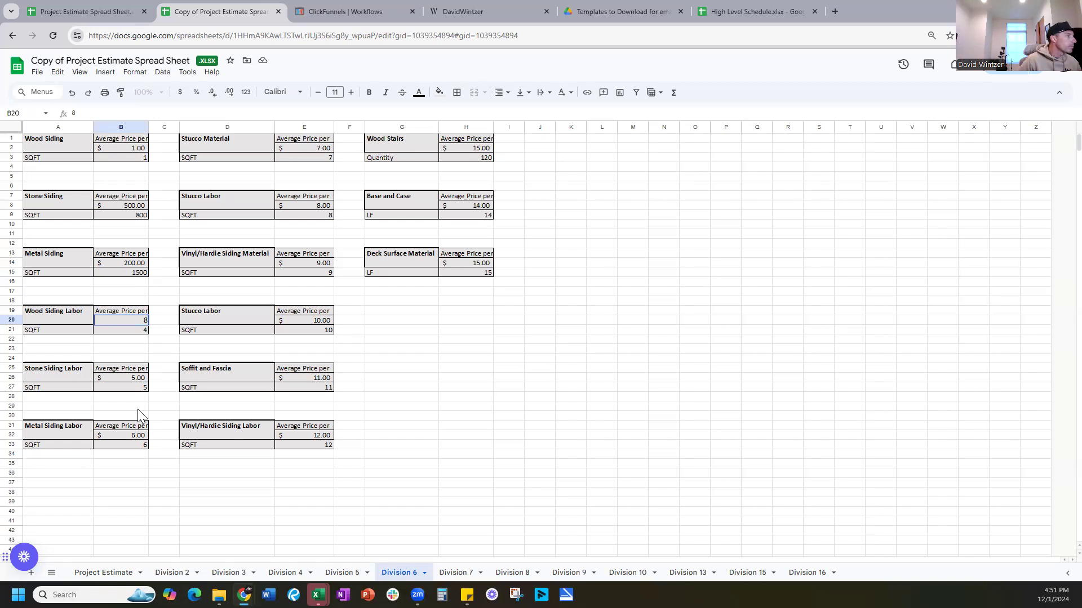
pyautogui.press('Return')
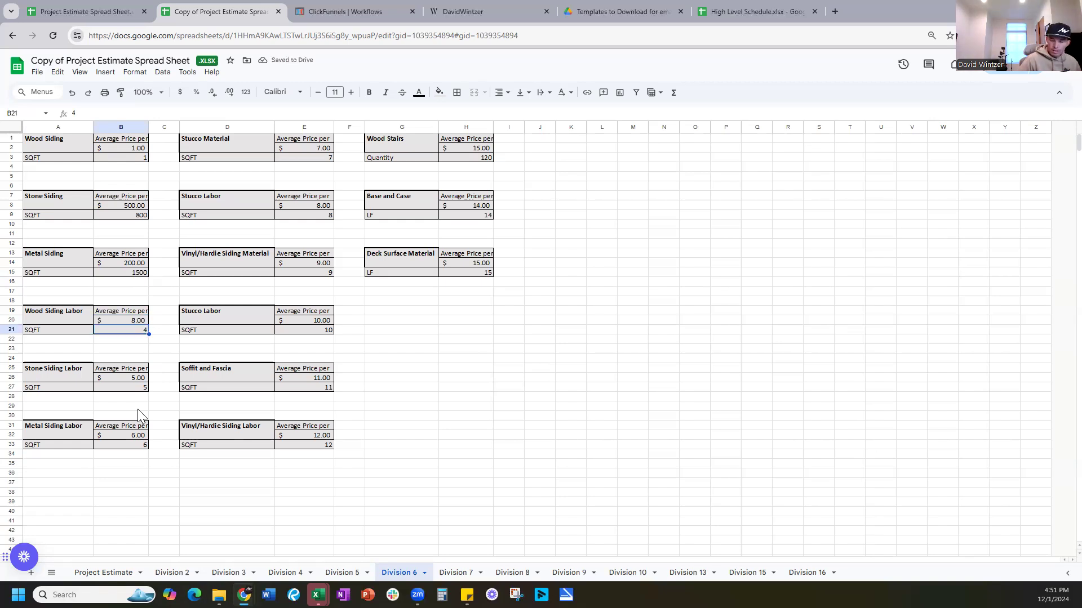
pyautogui.write('2000')
pyautogui.press('Return')
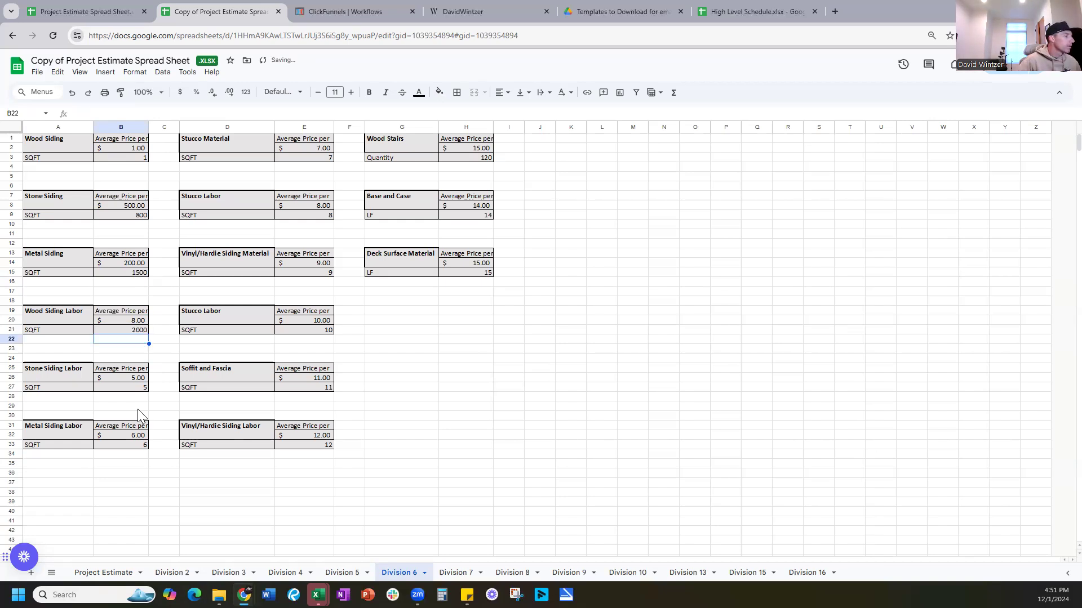
pyautogui.click(125, 574)
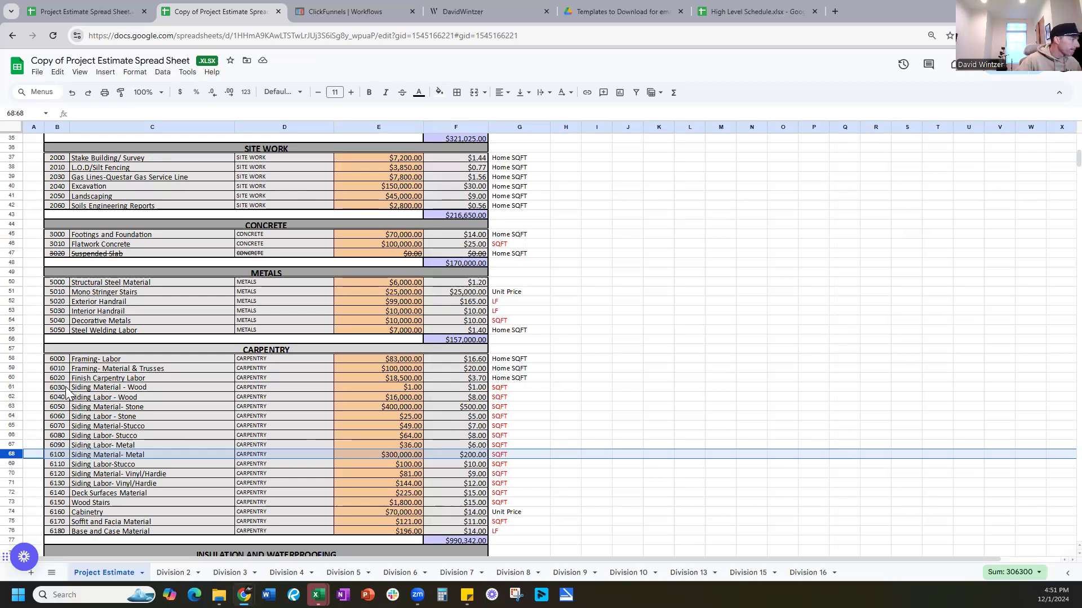
# Highlight the Siding Labor - Wood row, widen column H on the Division 6 sheet to fit its price headings, and return to Project Estimate
pyautogui.click(18, 396)
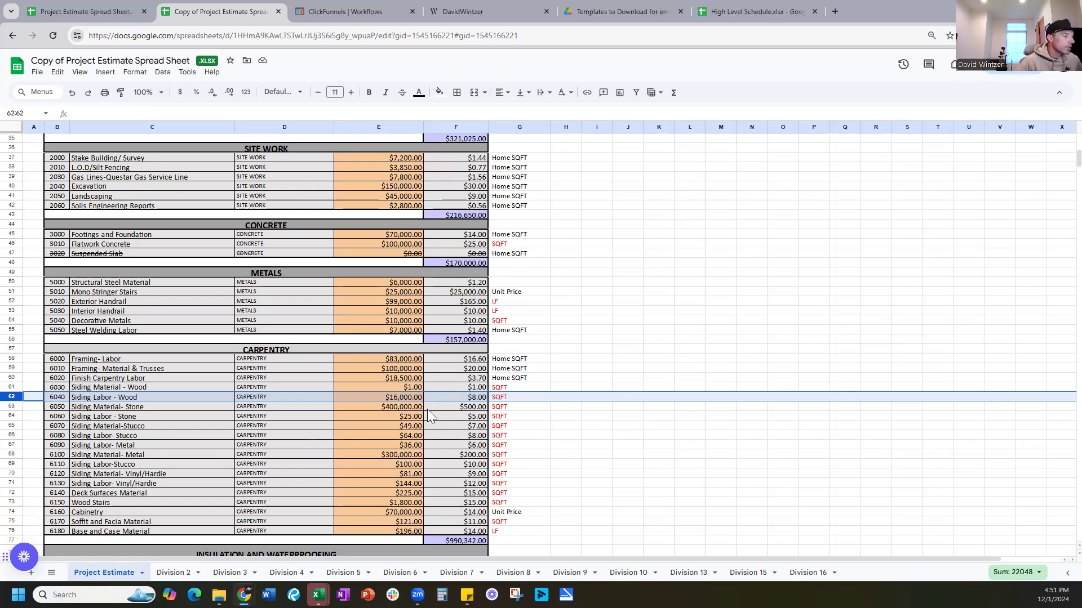
pyautogui.click(398, 572)
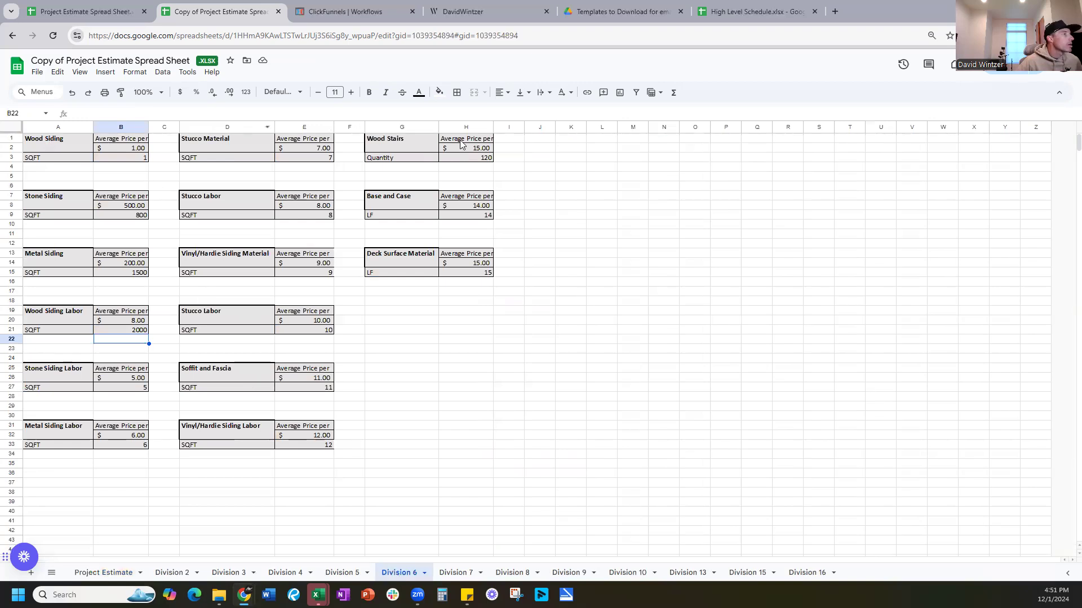
pyautogui.moveTo(494, 126); pyautogui.dragTo(505, 130)
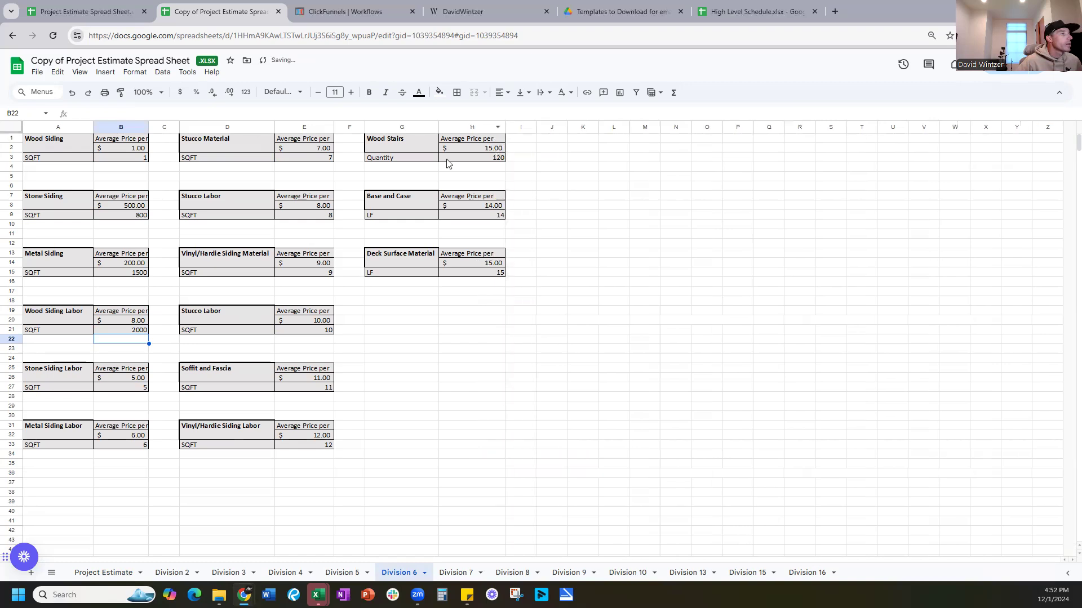
pyautogui.click(117, 572)
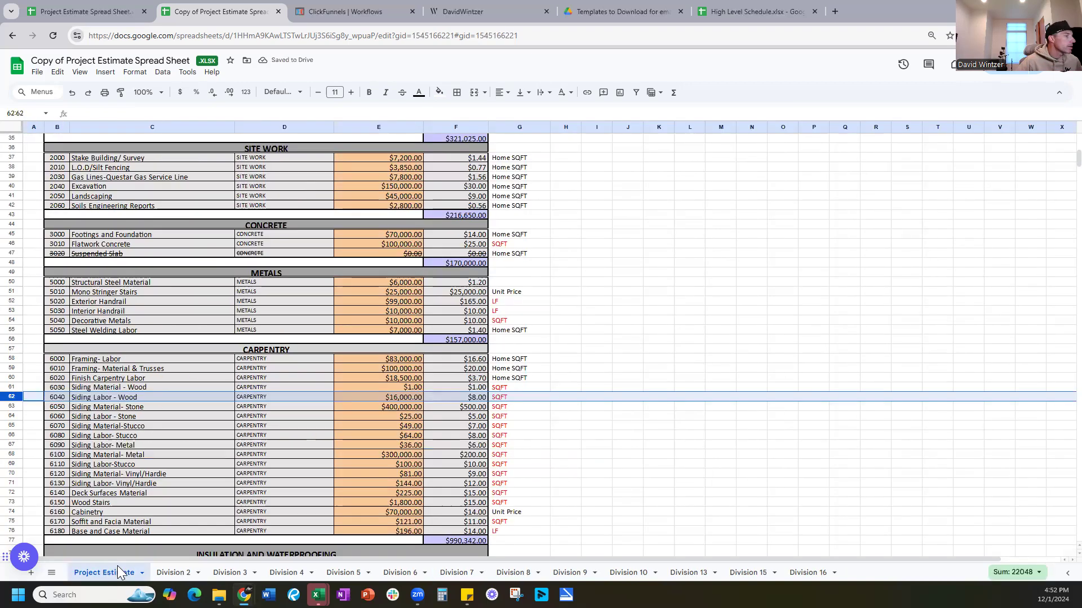
# In the Carpentry section, change the unit label of Wood Stairs, cost code 6150, to Unit Price
pyautogui.click(11, 502)
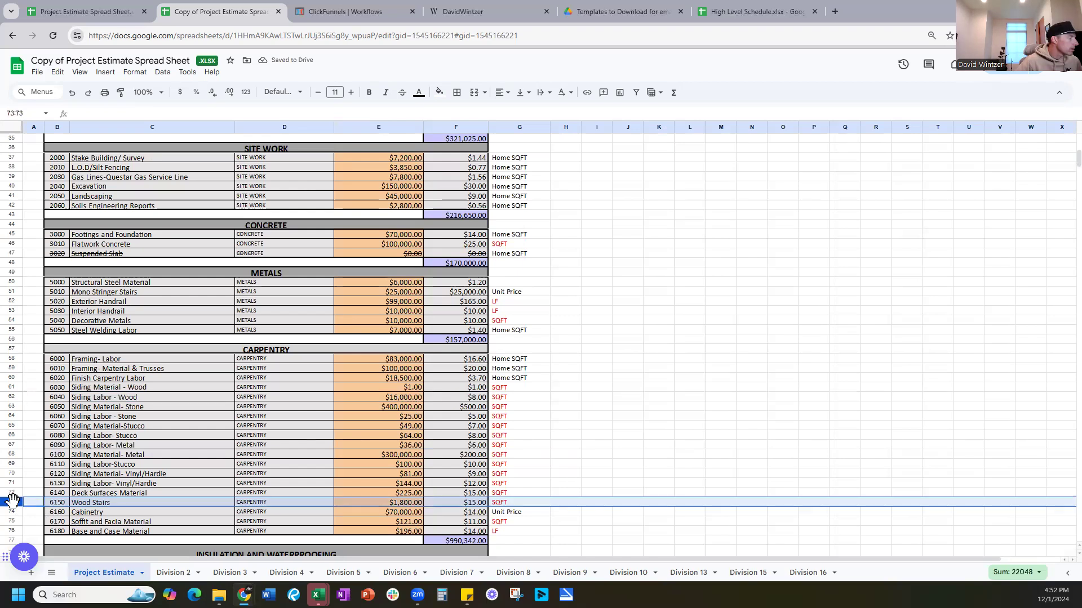
pyautogui.click(510, 503)
pyautogui.doubleClick(511, 504)
pyautogui.moveTo(511, 503); pyautogui.dragTo(490, 506)
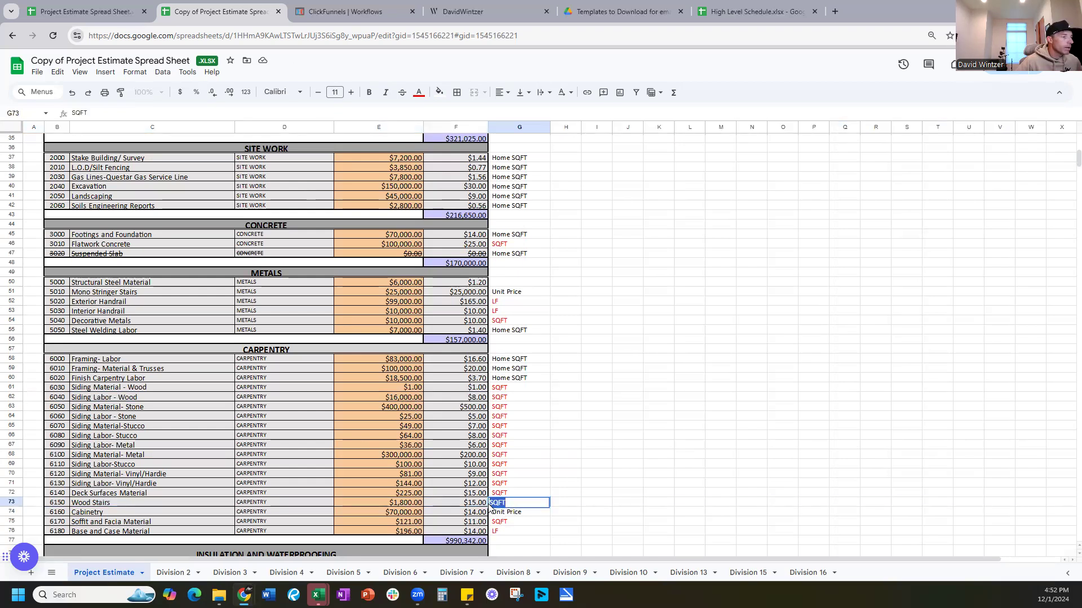
pyautogui.write('Unit Price')
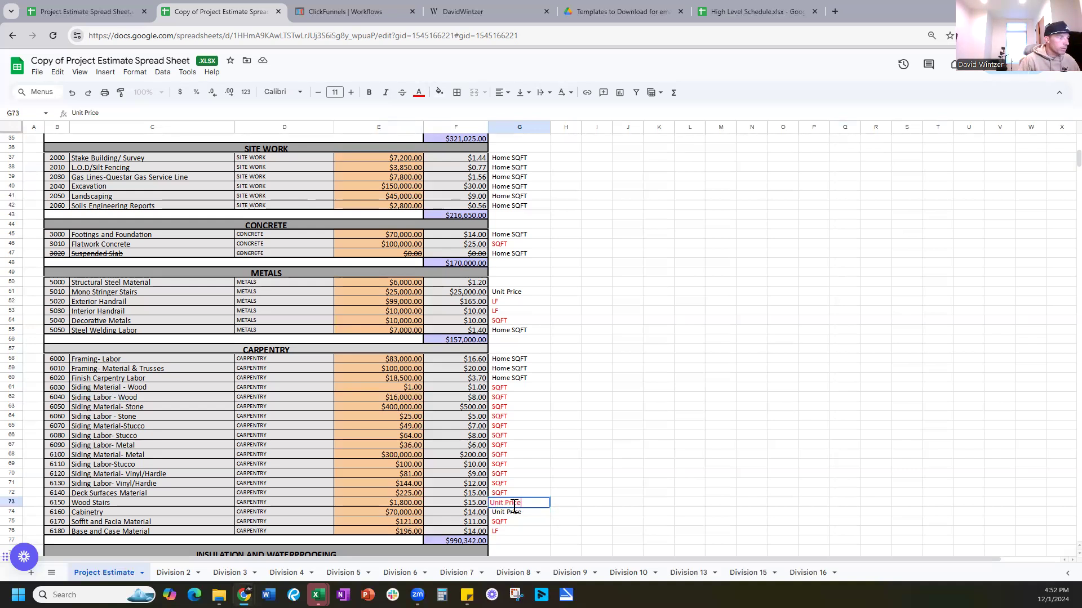
pyautogui.press('Return')
pyautogui.click(514, 505)
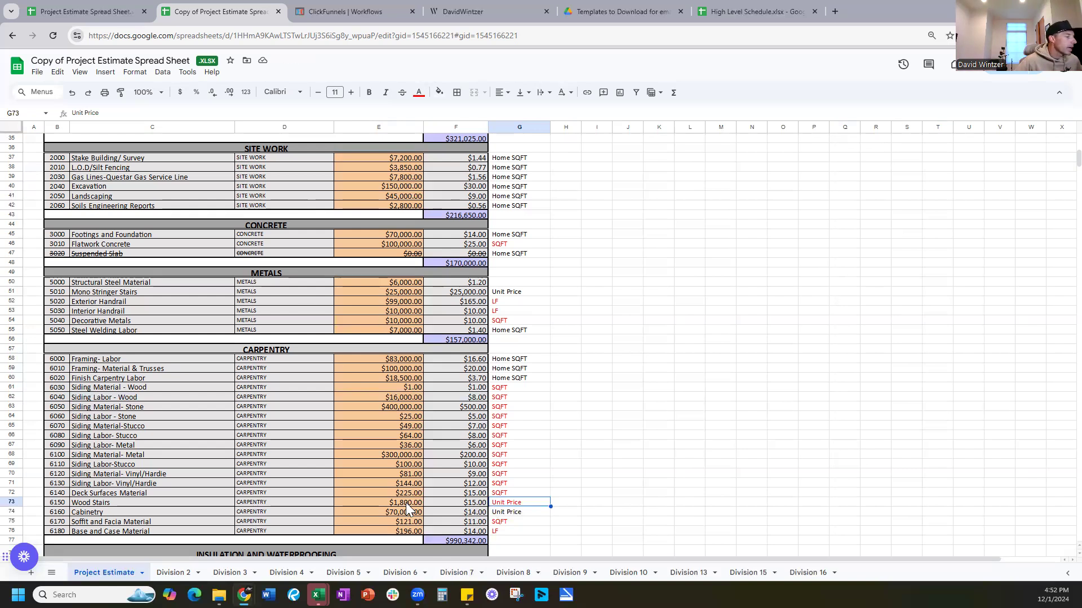
# On the Division 6 sheet, set Wood Stairs' average price to $250 and quantity to 20, and return to Project Estimate
pyautogui.click(407, 575)
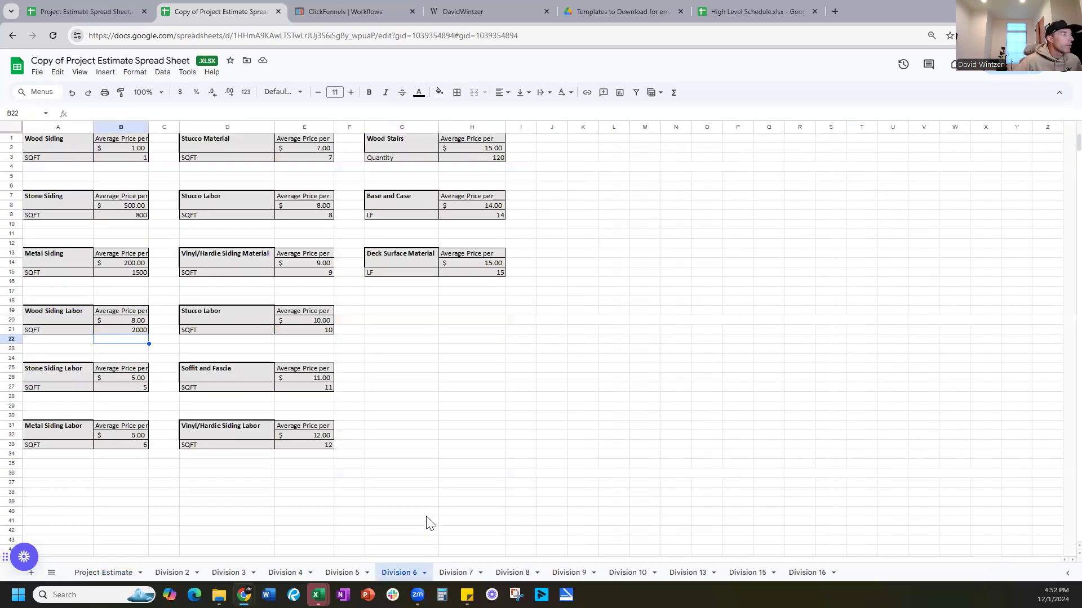
pyautogui.click(481, 151)
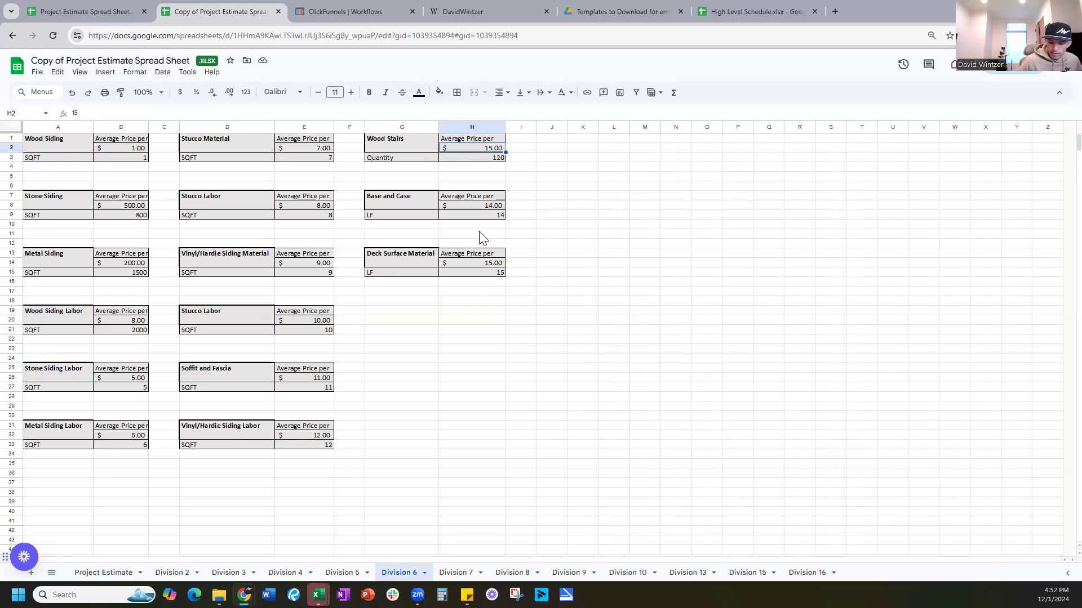
pyautogui.write('25')
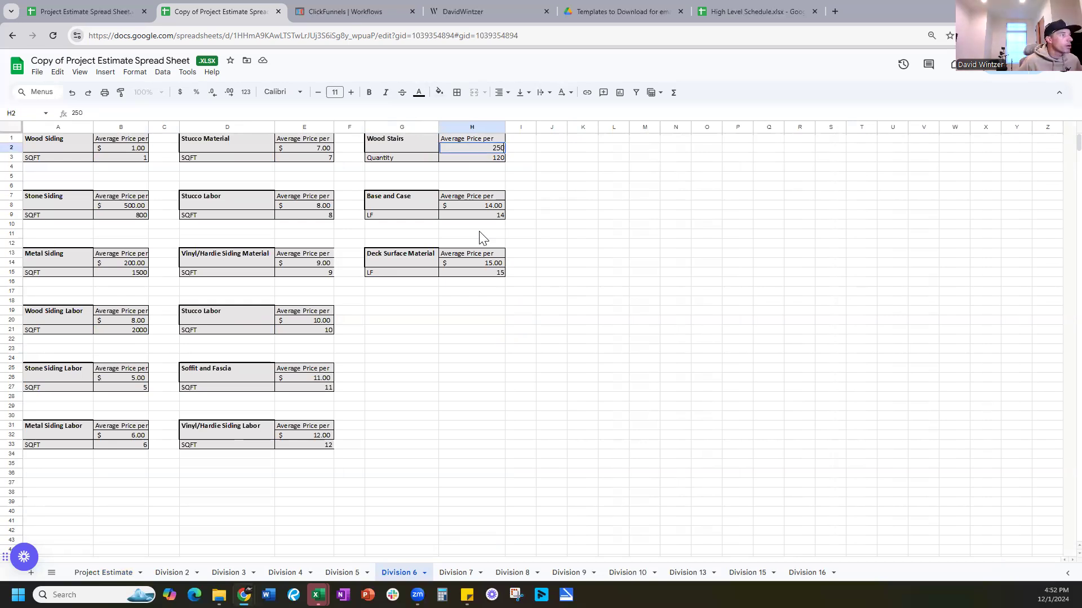
pyautogui.write('0')
pyautogui.press('Return')
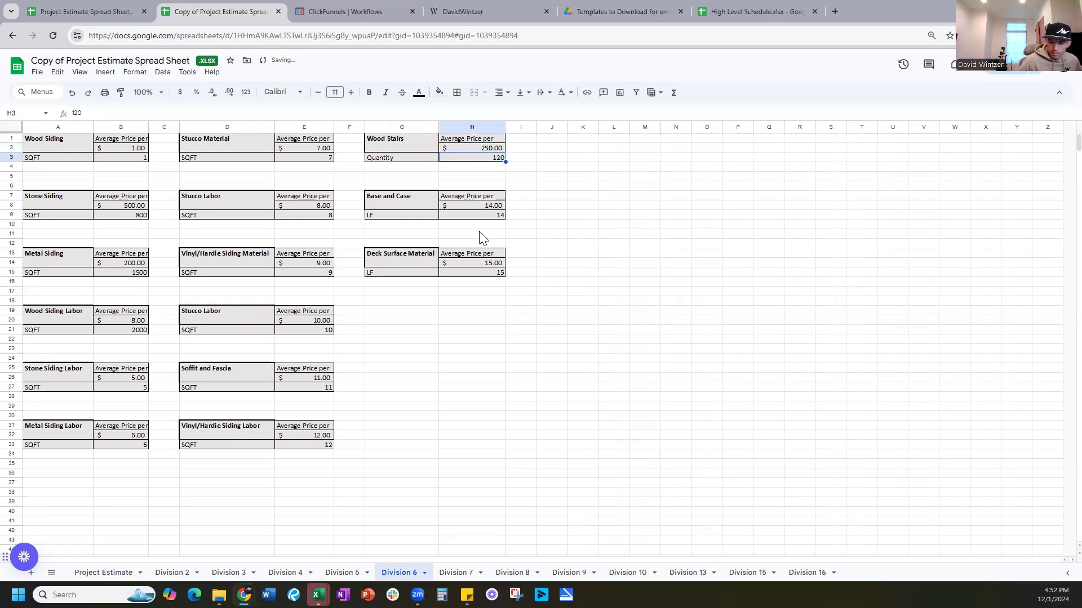
pyautogui.write('20')
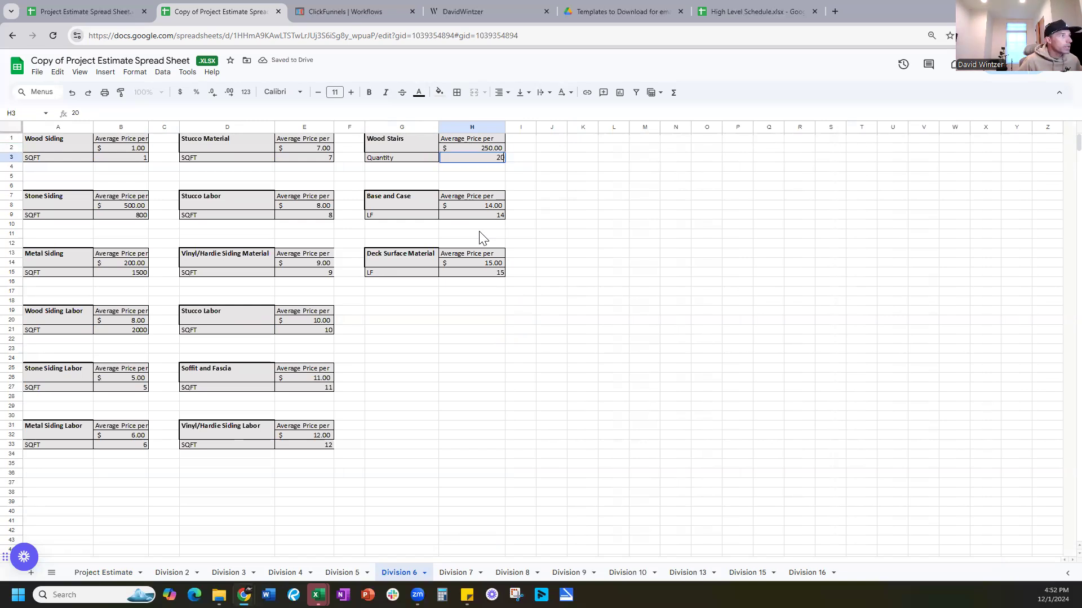
pyautogui.press('Return')
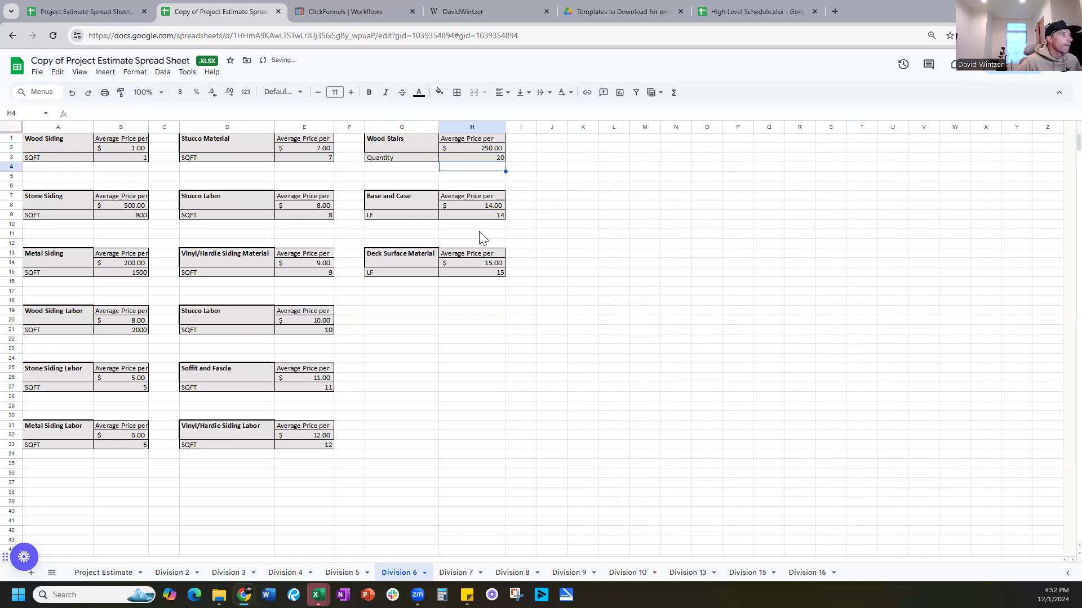
pyautogui.click(120, 576)
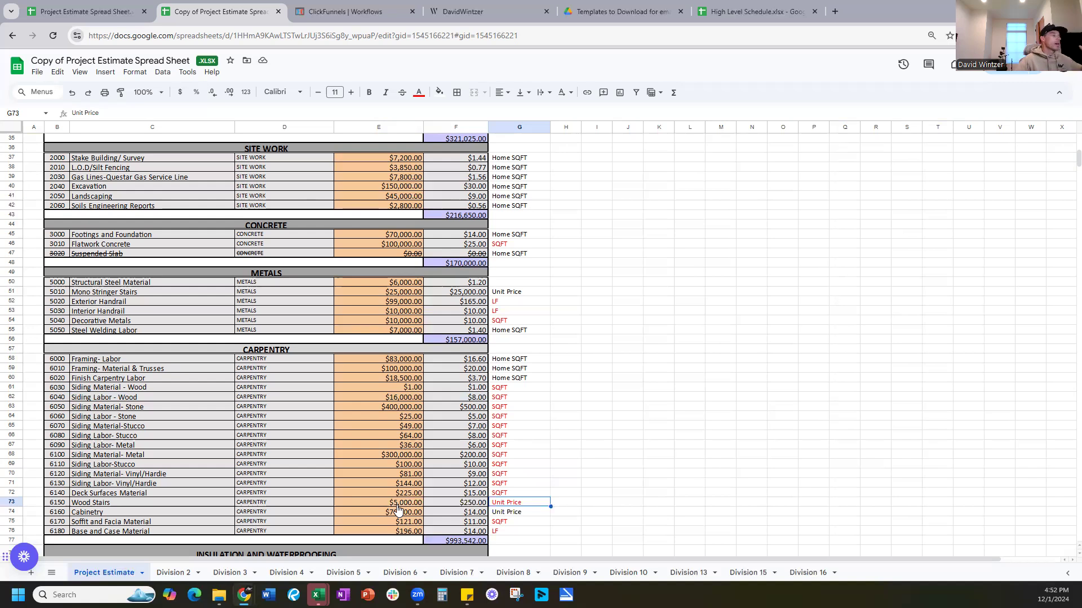
# In Mechanical and Plumbing, set the bid prices of all items from Plumbing Fixtures through HVAC Duct Cleaning to 0
pyautogui.scroll(-8, 393, 305)
pyautogui.scroll(-7, 392, 305)
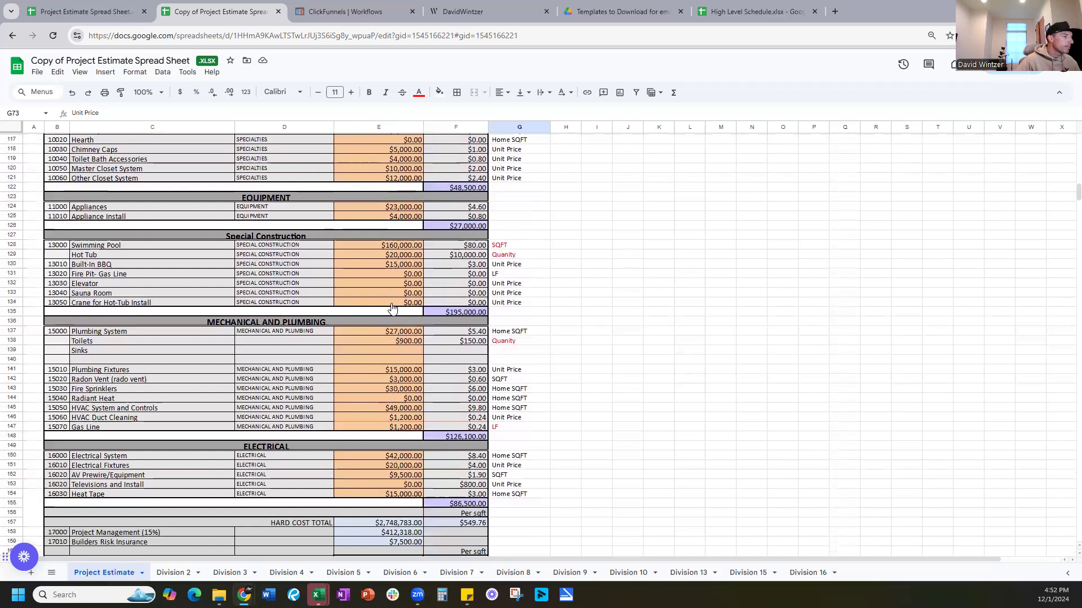
pyautogui.scroll(-2, 393, 308)
pyautogui.click(100, 304)
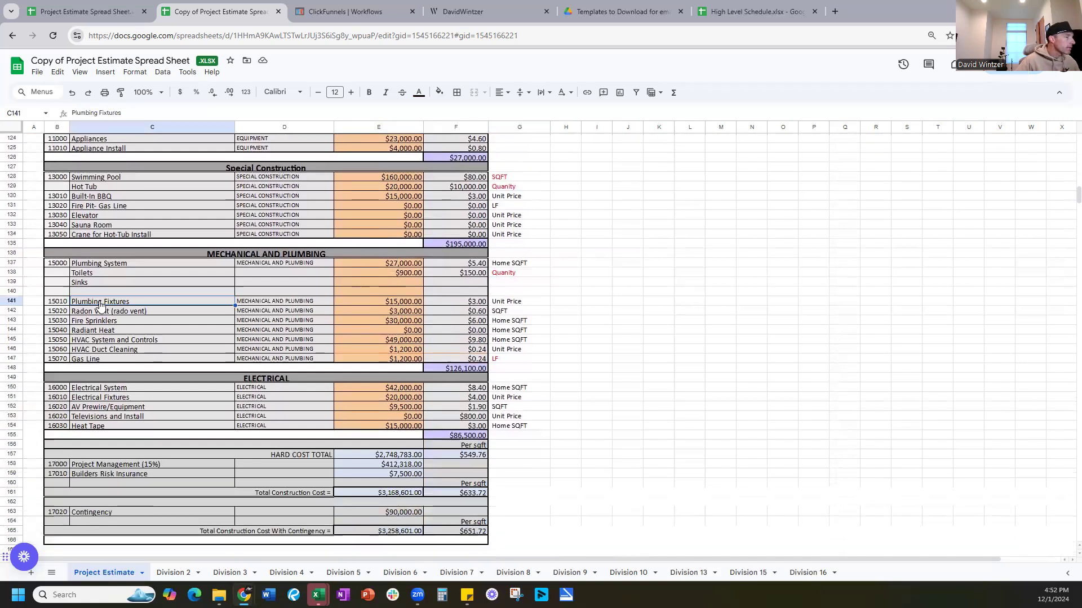
pyautogui.click(376, 306)
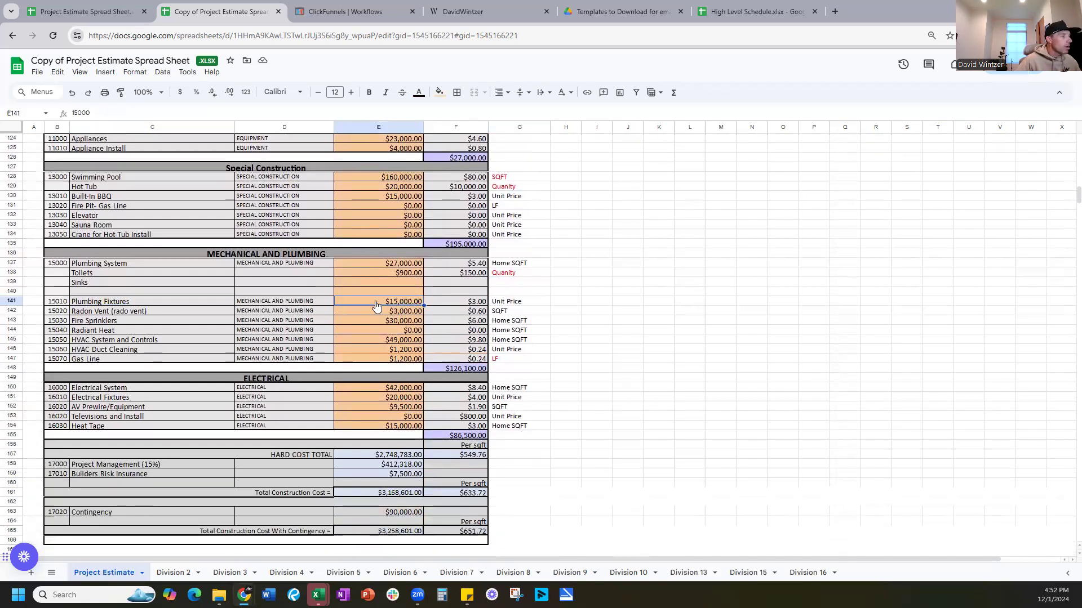
pyautogui.write('0 0 0 0 0 0')
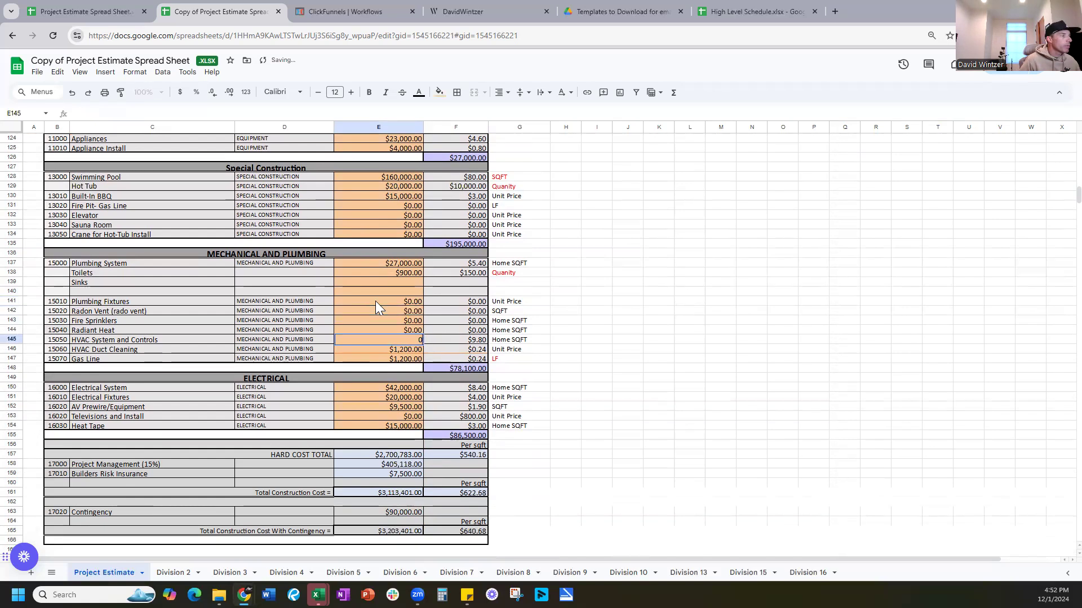
pyautogui.press('Return')
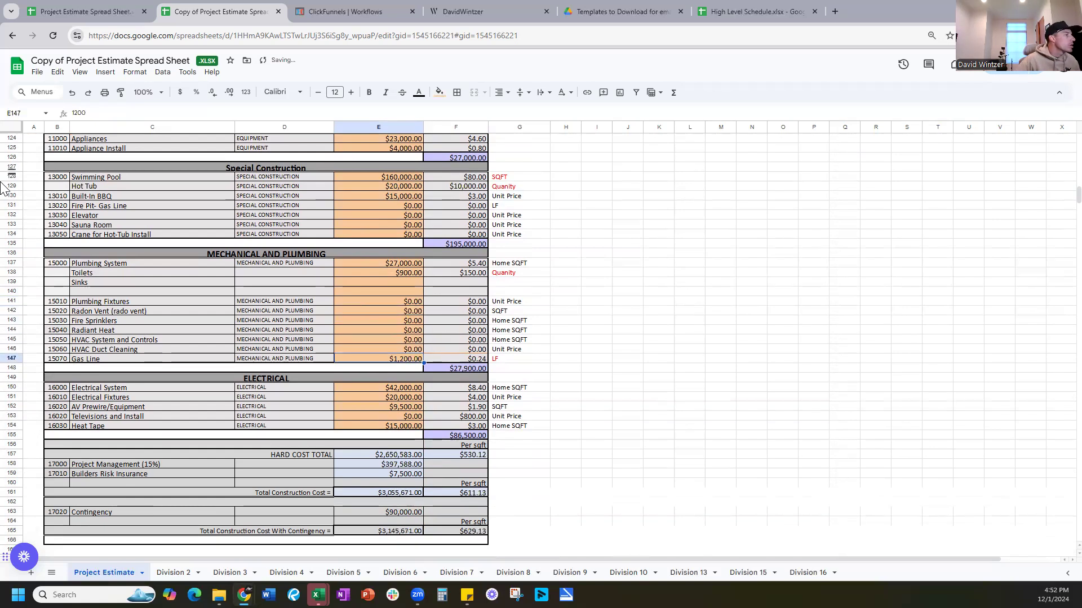
# Strike through the Plumbing Fixtures to HVAC Duct Cleaning items, B141:E146, and remove the strikethrough again
pyautogui.moveTo(53, 302); pyautogui.dragTo(397, 345)
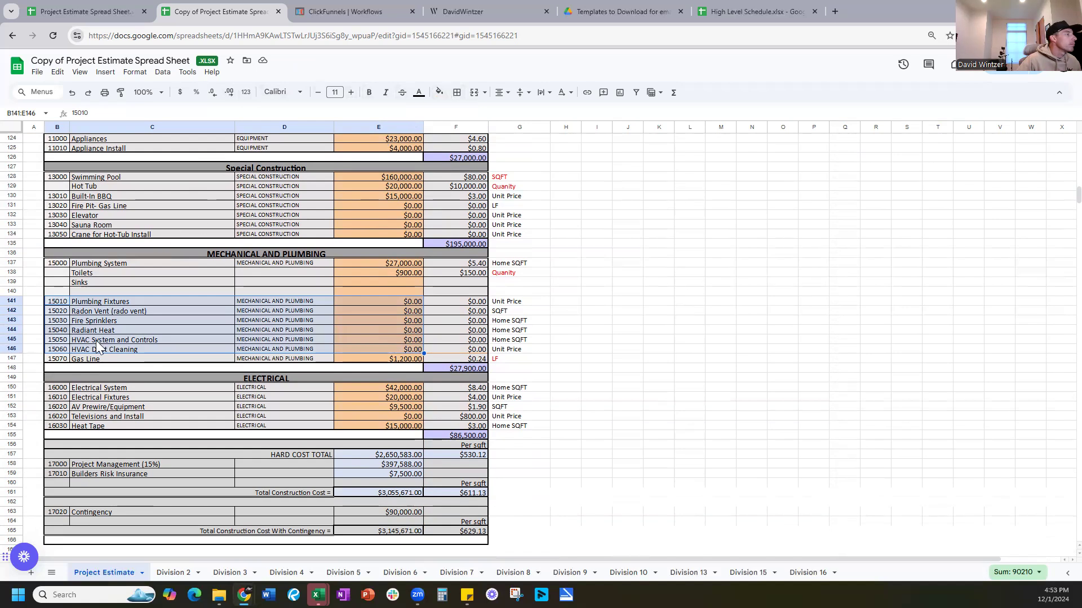
pyautogui.rightClick(126, 319)
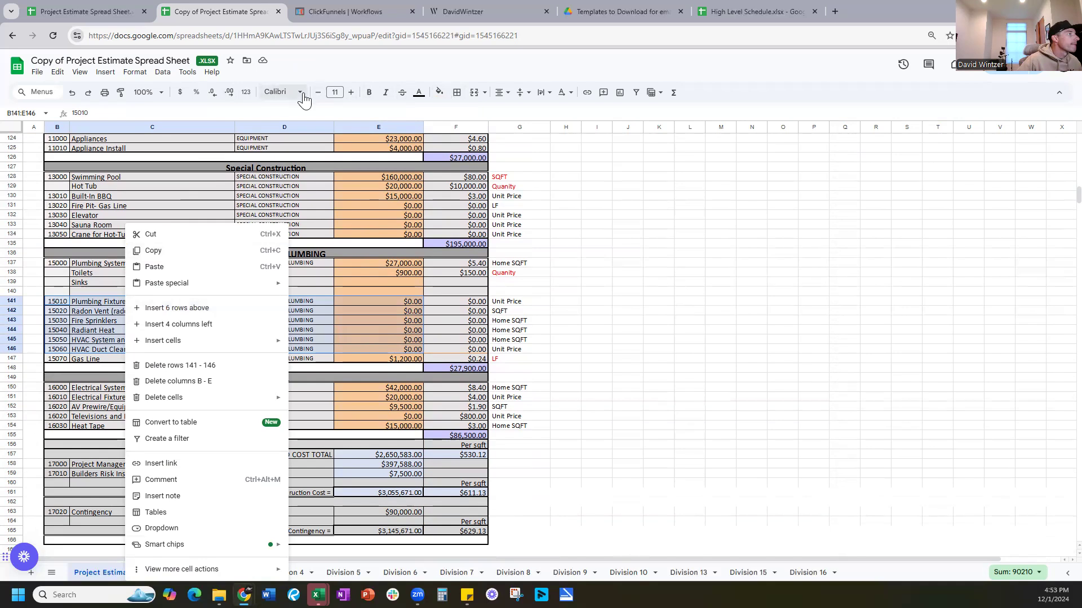
pyautogui.click(128, 74)
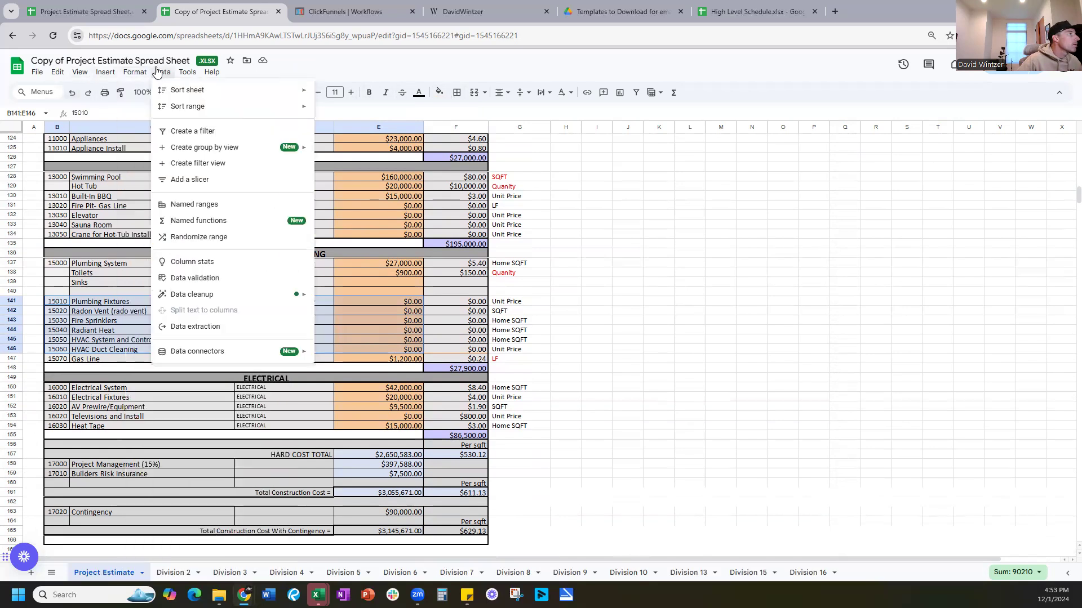
pyautogui.moveTo(104, 77)
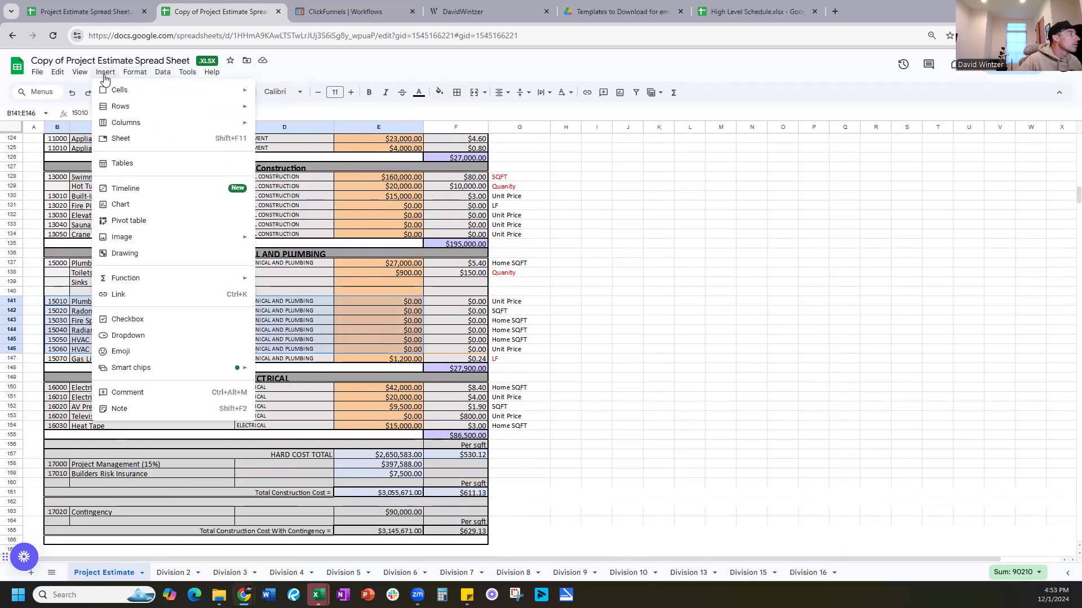
pyautogui.click(403, 93)
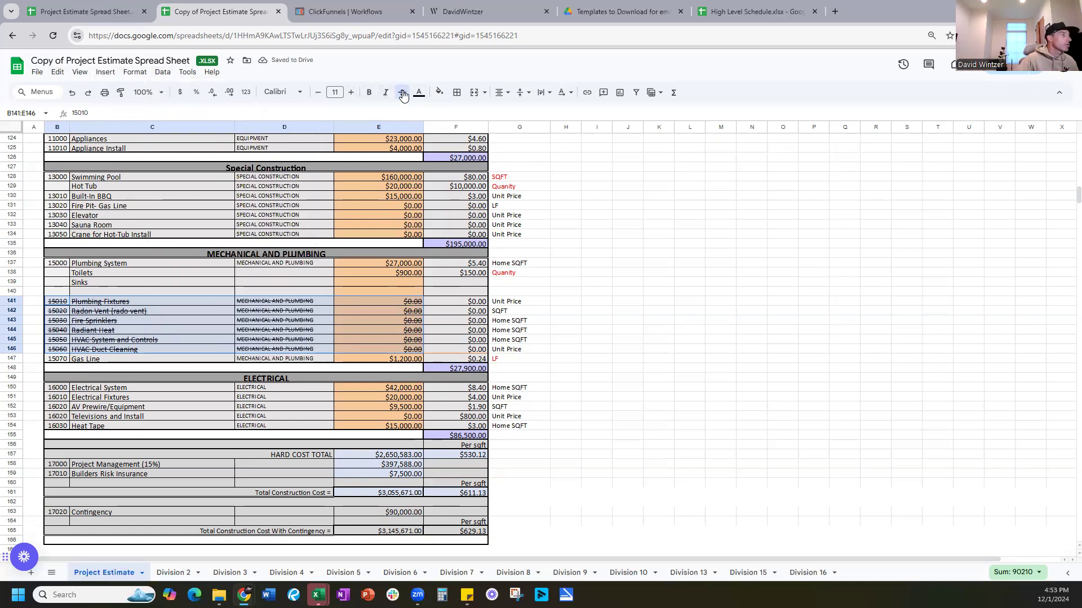
pyautogui.click(402, 93)
pyautogui.click(624, 252)
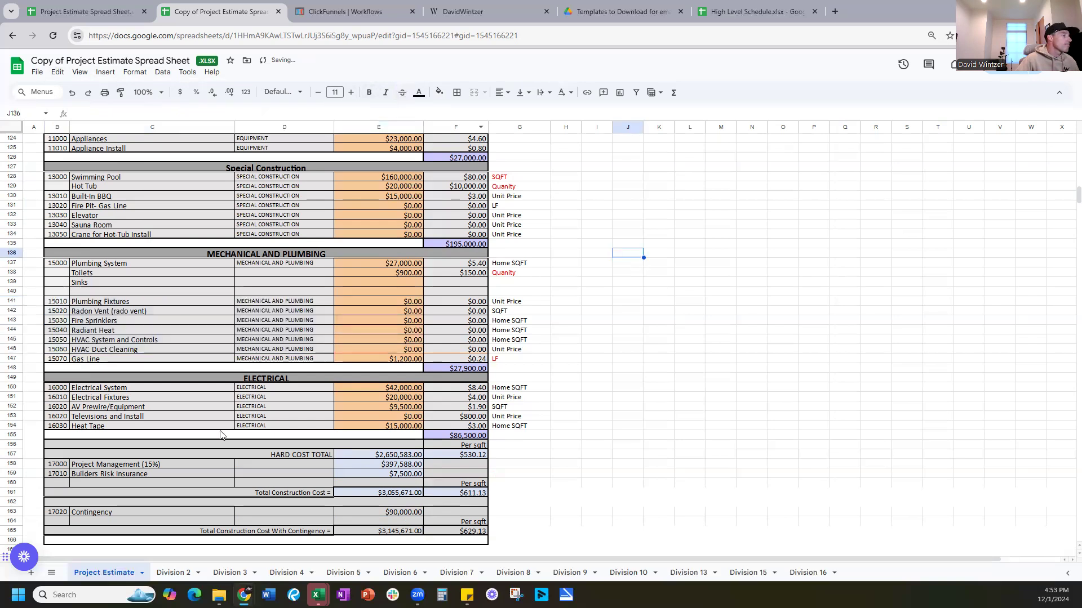
# Select the bid prices from Plumbing Fixtures to HVAC Duct Cleaning and examine the construction cost totals at the end of the estimate
pyautogui.scroll(3, 220, 435)
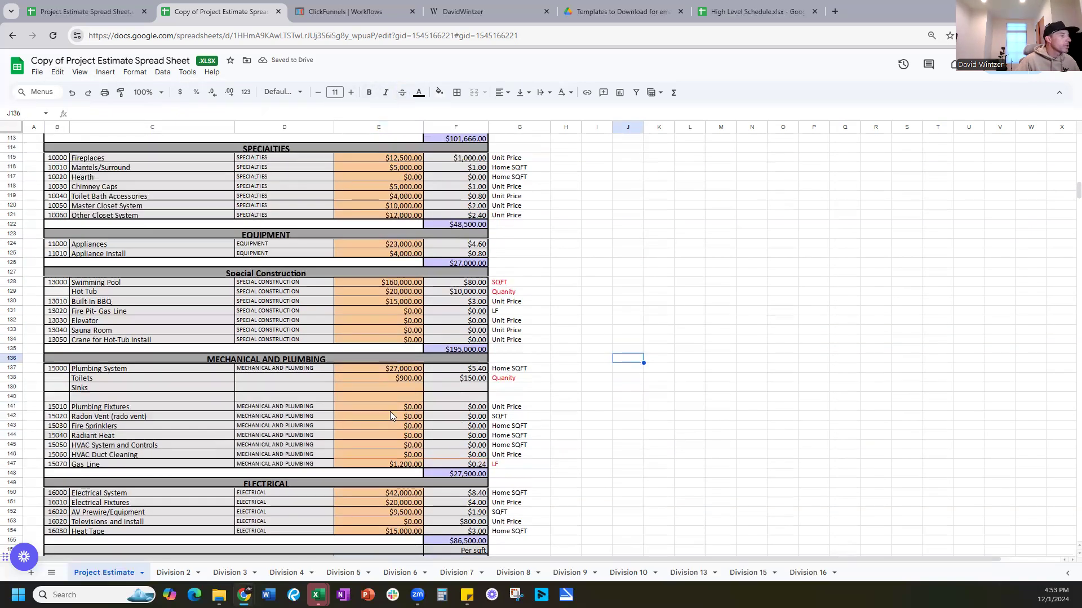
pyautogui.moveTo(390, 409); pyautogui.dragTo(387, 452)
pyautogui.scroll(-5, 383, 444)
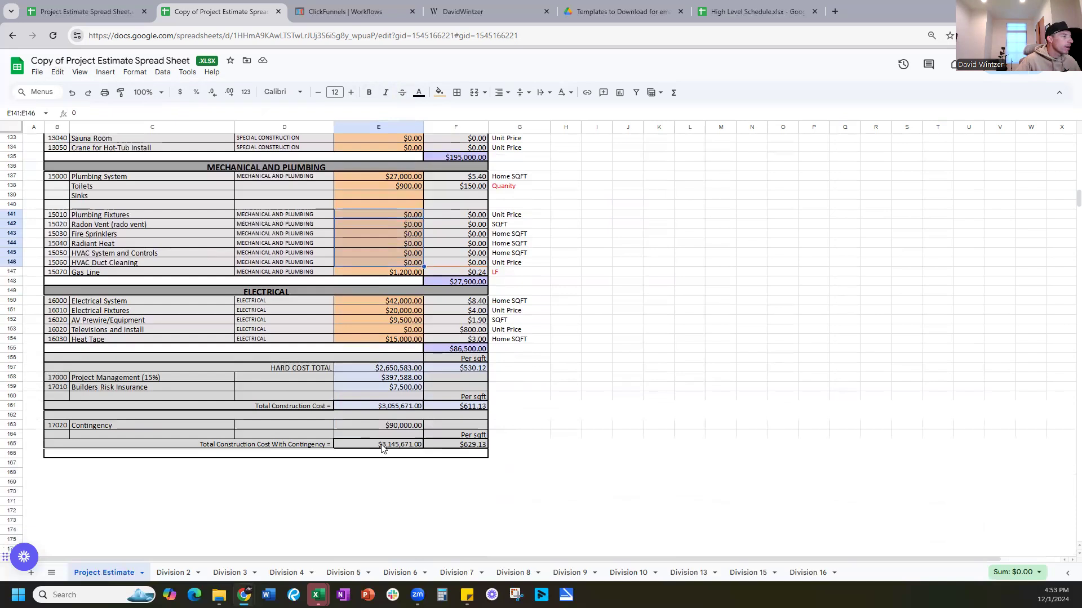
# Change the Project Management fee formula to multiply the hard cost total by 0.20
pyautogui.click(155, 380)
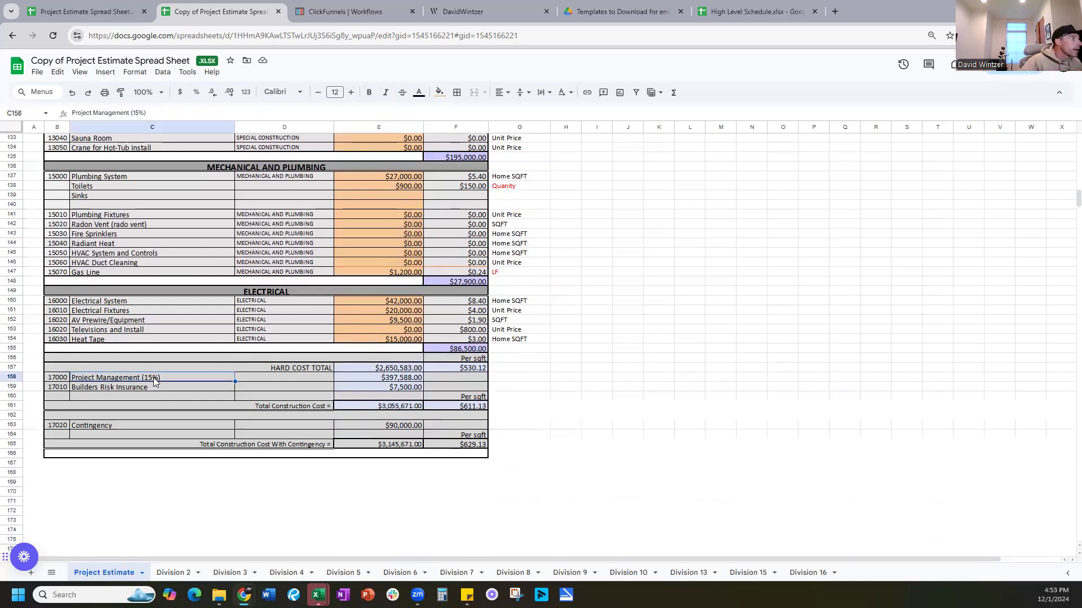
pyautogui.click(363, 381)
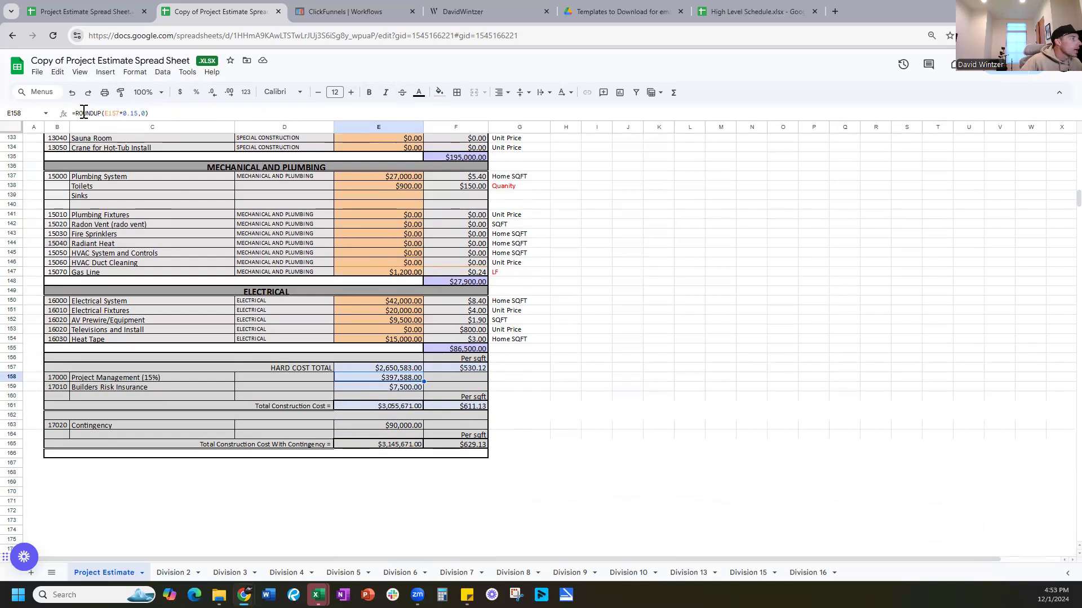
pyautogui.click(138, 114)
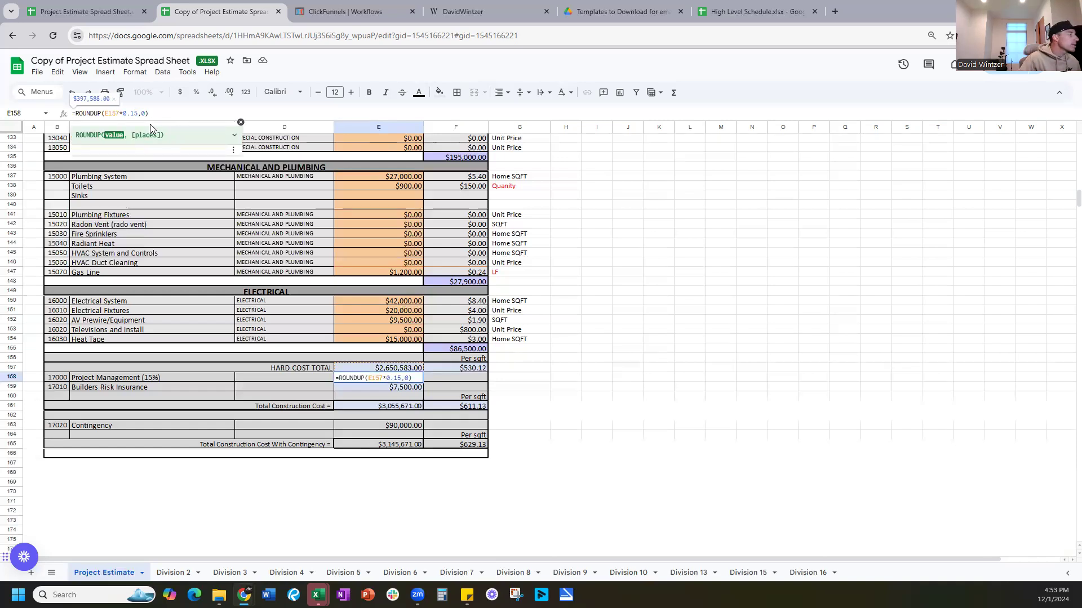
pyautogui.press('BackSpace')
pyautogui.press('BackSpace')
pyautogui.write('2')
pyautogui.write('0')
pyautogui.press('Return')
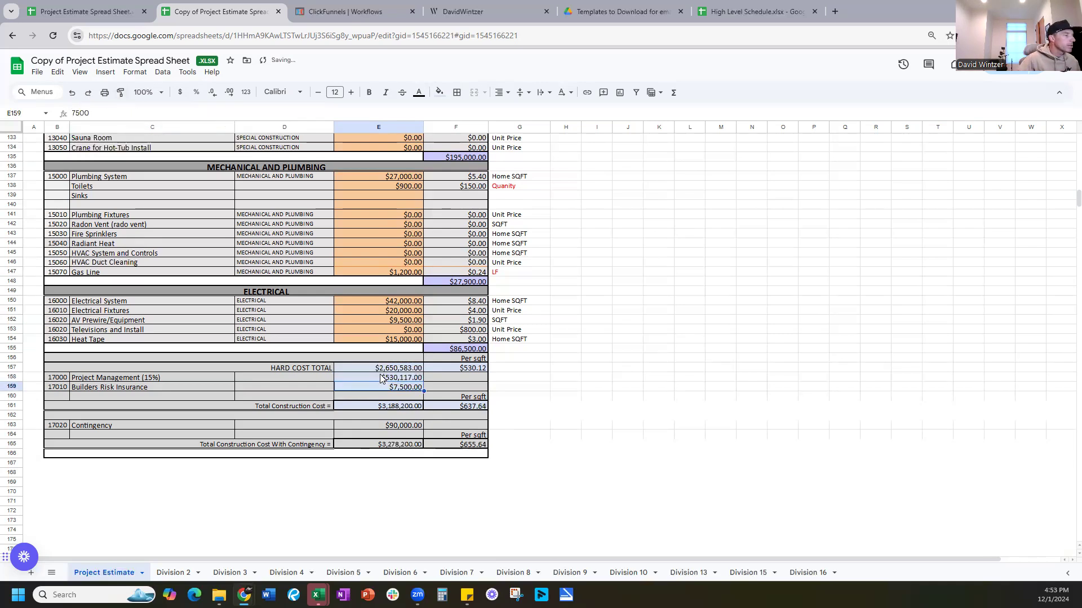
# Change the multiplier in the Project Management fee formula to 0.1 of the hard cost total
pyautogui.press('Up')
pyautogui.doubleClick(138, 113)
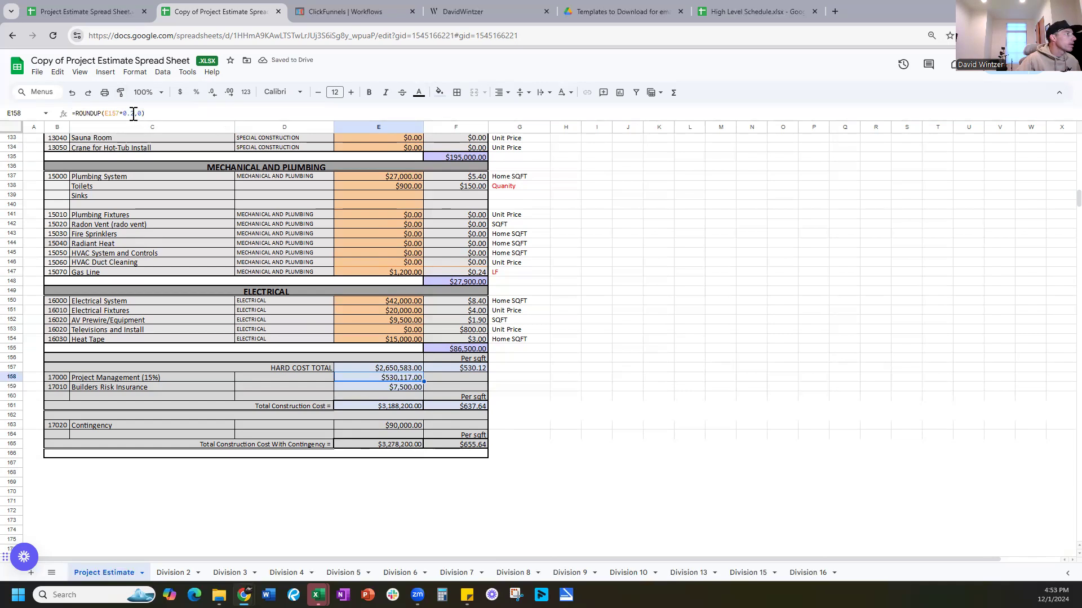
pyautogui.press('BackSpace')
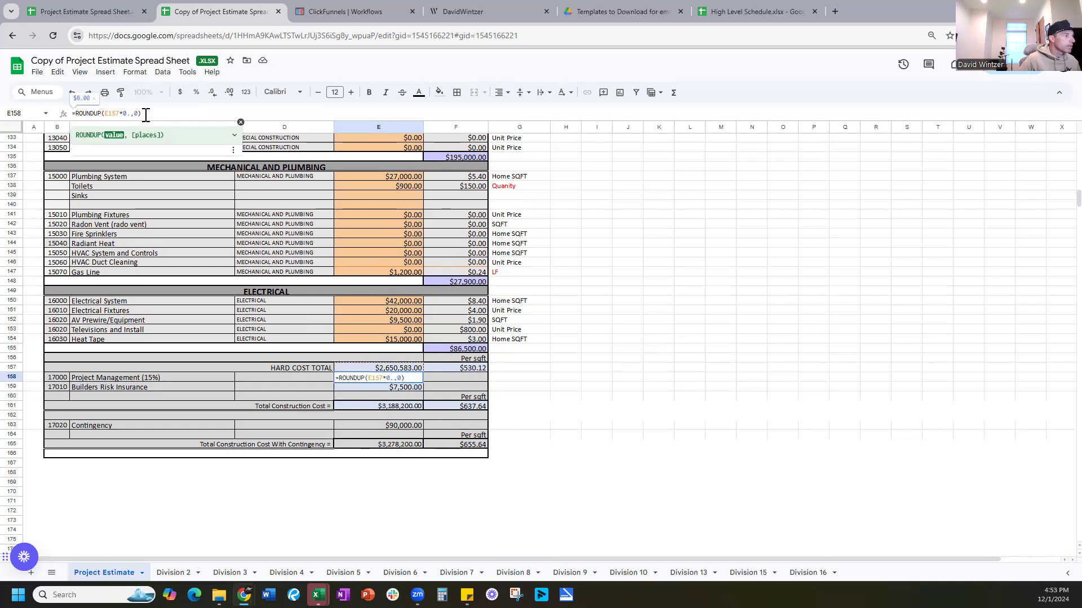
pyautogui.write('1')
pyautogui.press('Return')
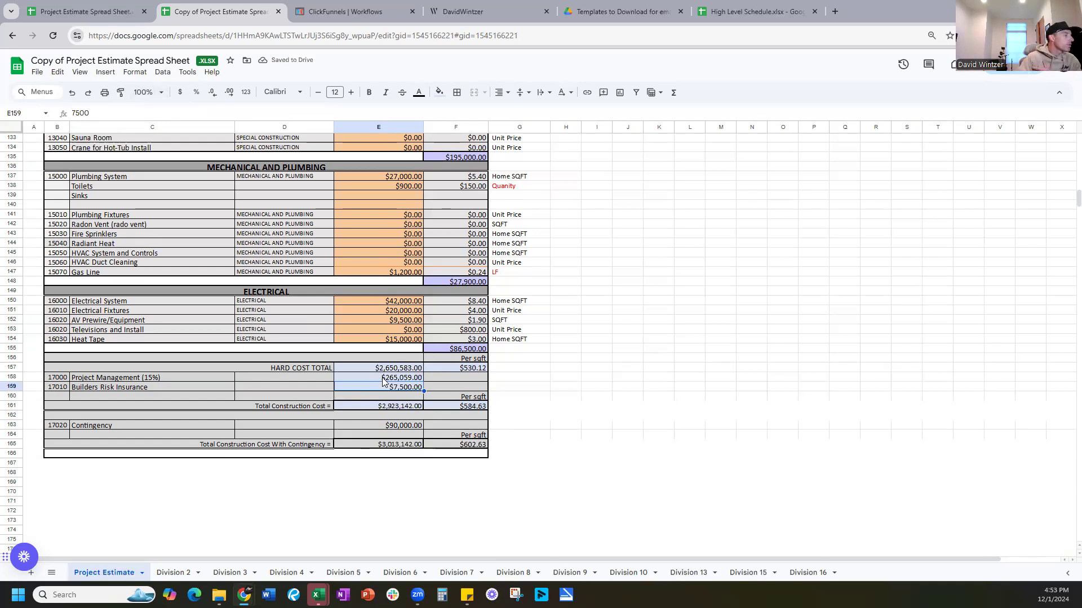
# Change the Project Management label in C158 to read "Project Management (10%)"
pyautogui.click(147, 377)
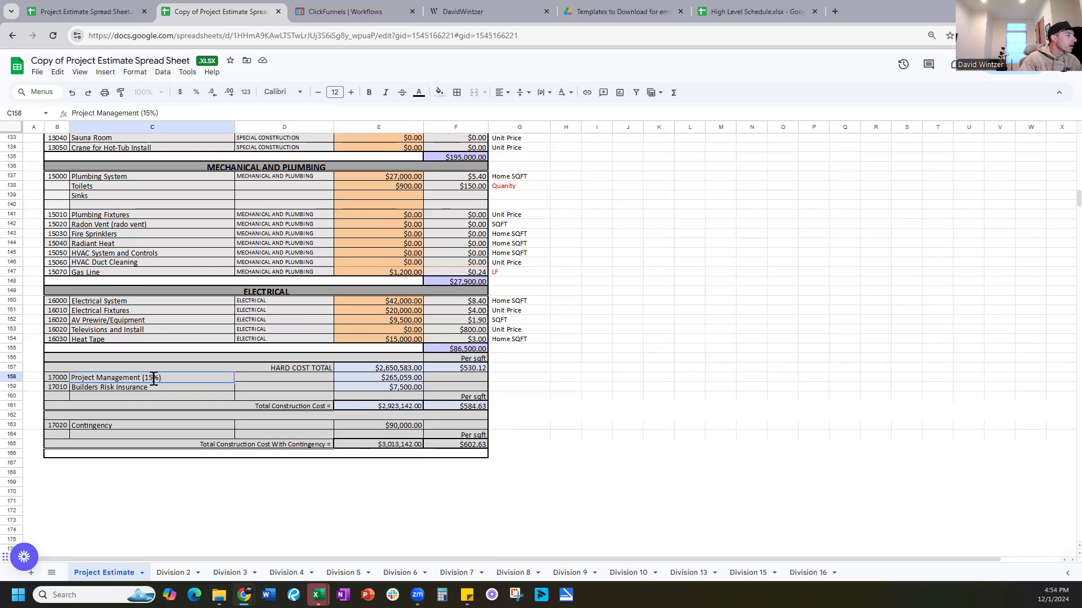
pyautogui.doubleClick(152, 378)
pyautogui.press('BackSpace')
pyautogui.write('0')
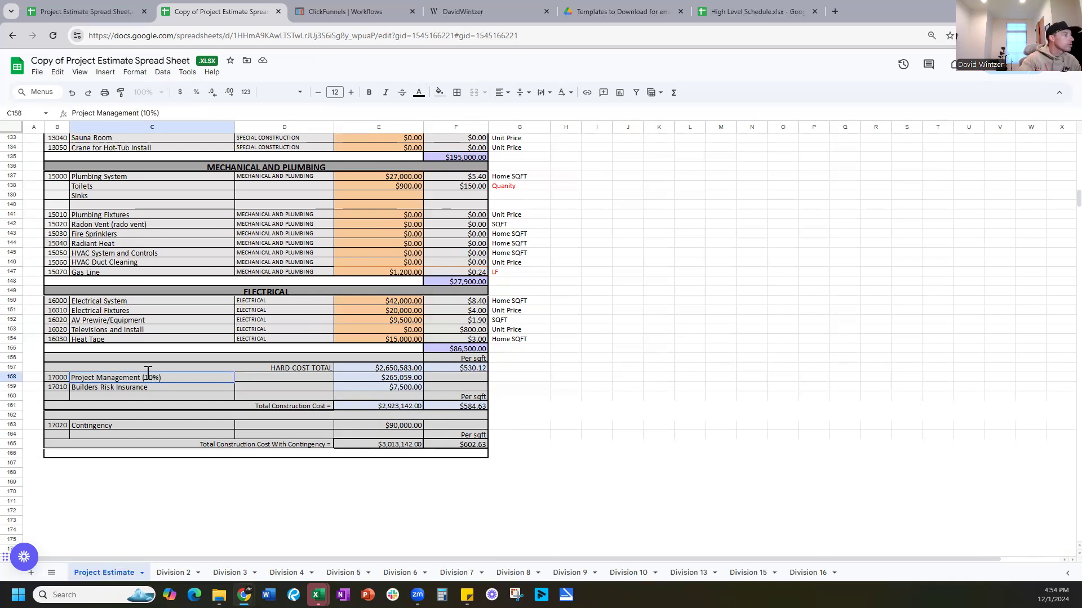
pyautogui.click(172, 398)
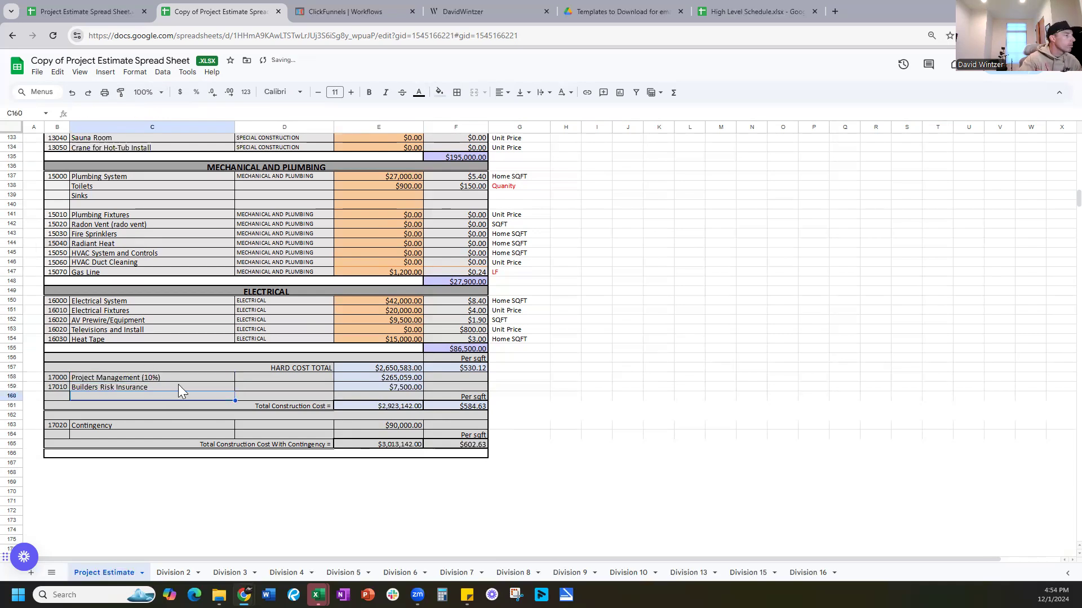
# Change the multiplier in the Project Management fee formula in E158 to 0.18 of the hard cost total
pyautogui.click(378, 379)
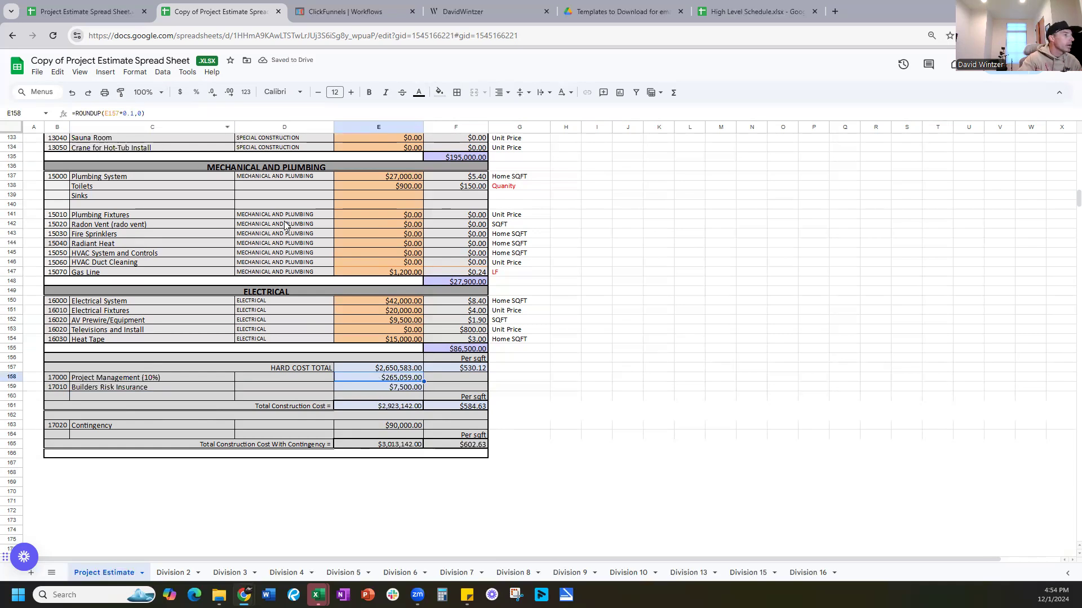
pyautogui.click(136, 114)
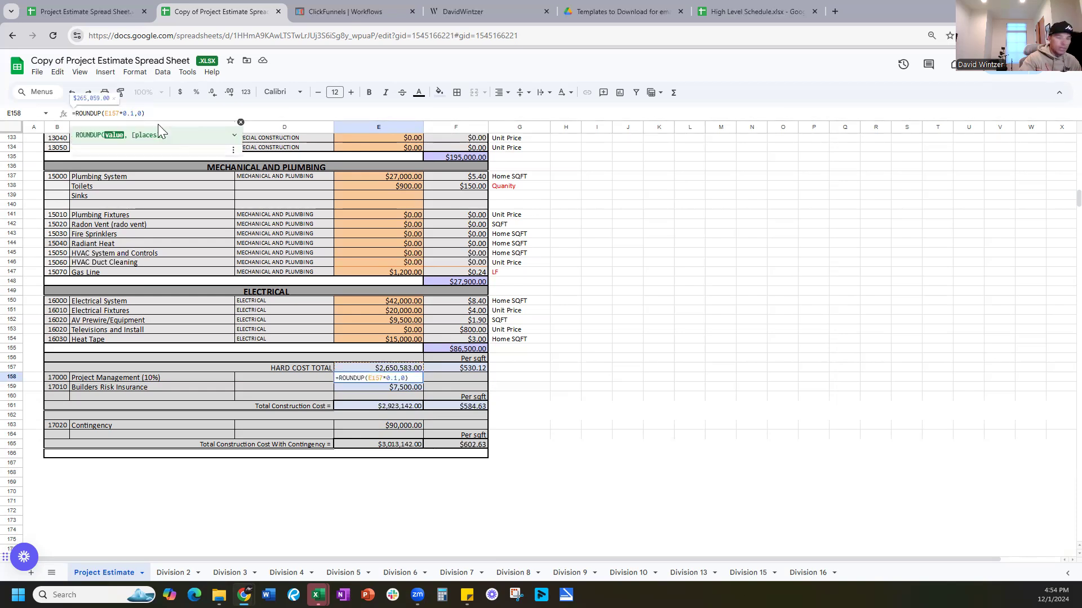
pyautogui.write('8')
pyautogui.press('Return')
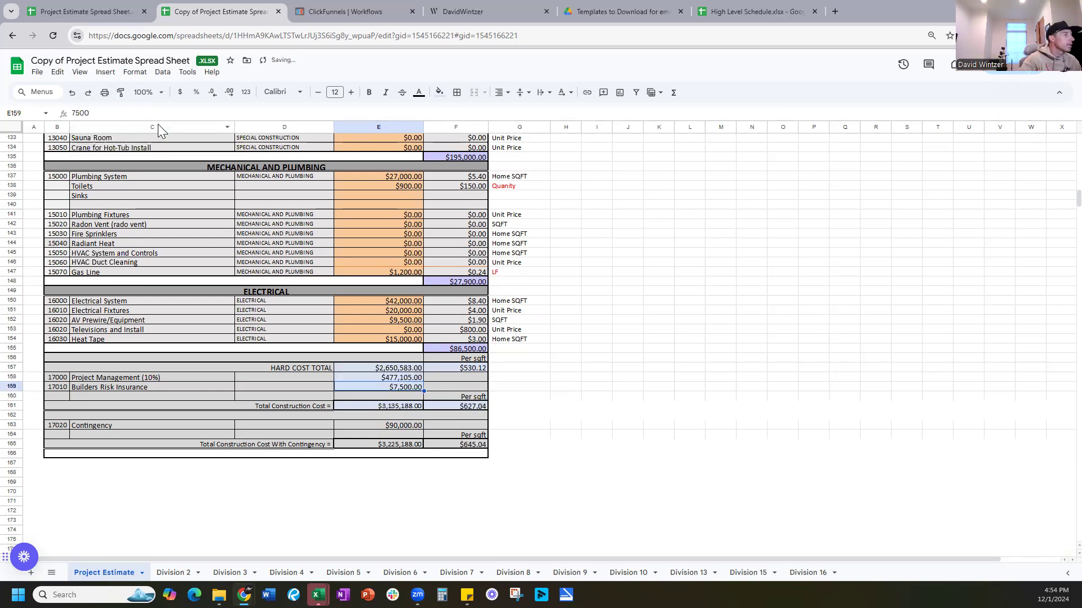
pyautogui.click(391, 377)
pyautogui.moveTo(138, 114); pyautogui.dragTo(133, 114)
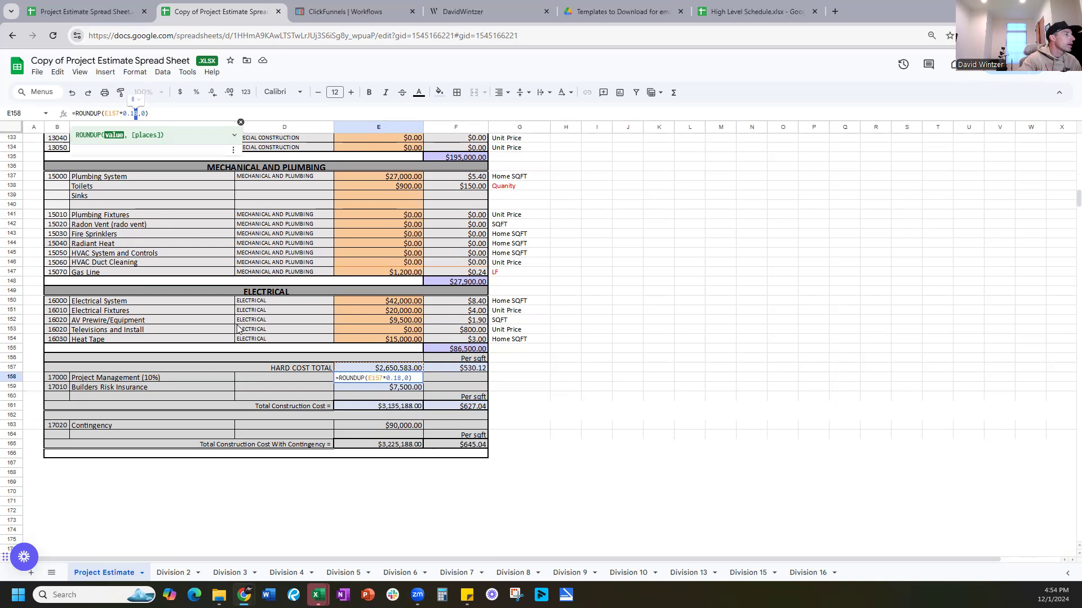
pyautogui.click(239, 349)
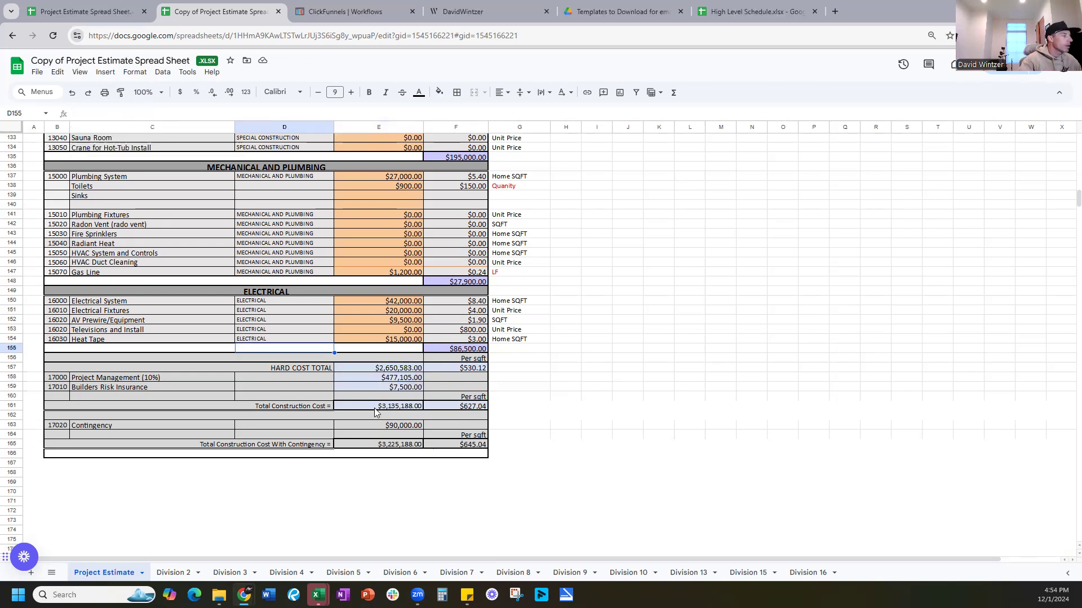
# Examine the contingency amount, the total construction cost with contingency, and the per-square-foot costs for the hard cost and final totals
pyautogui.click(387, 428)
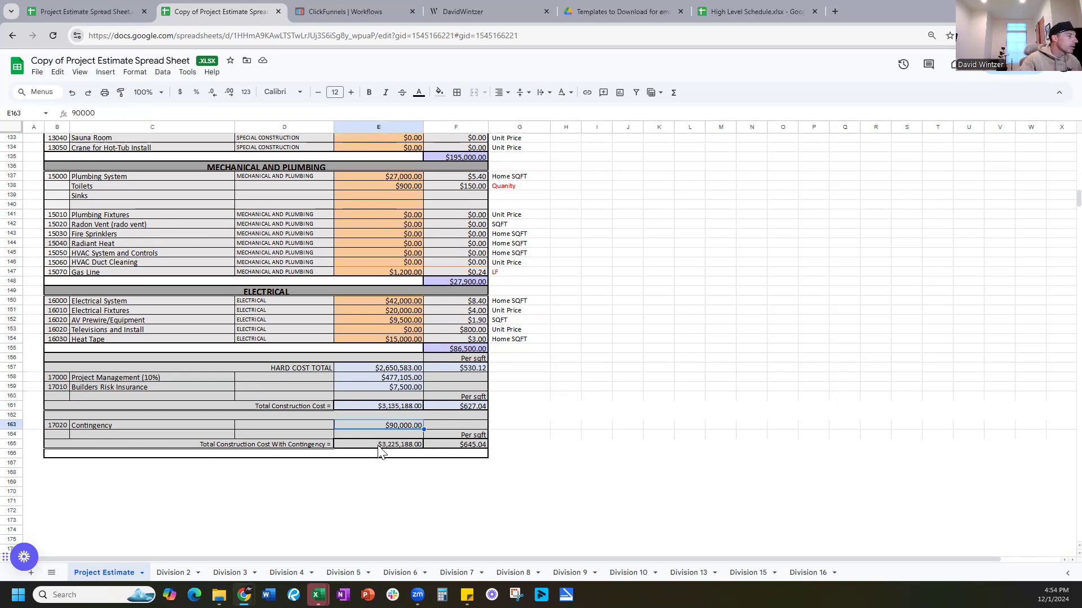
pyautogui.click(379, 448)
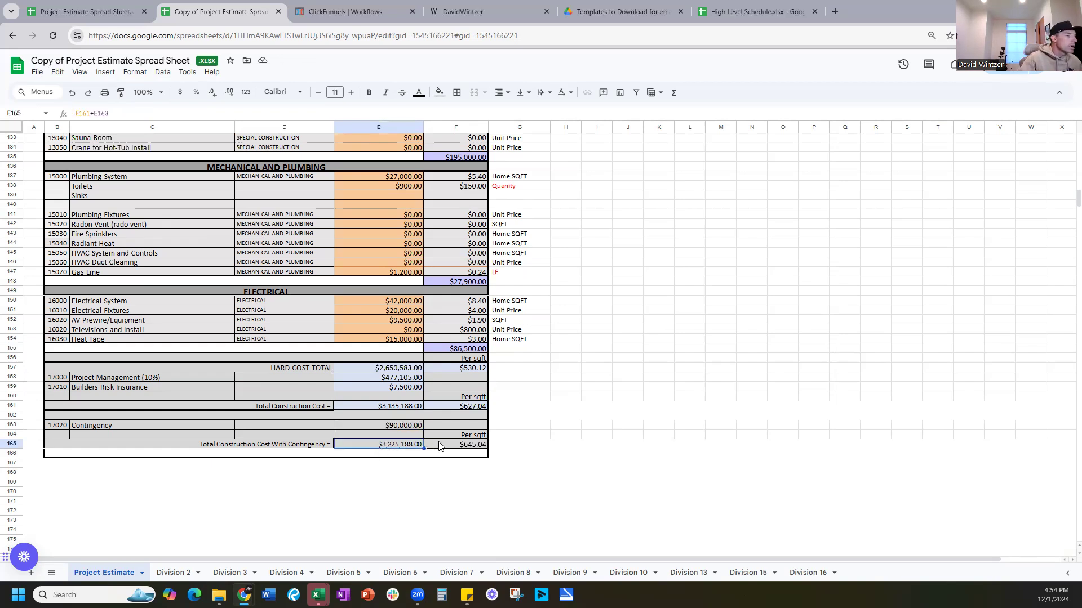
pyautogui.click(474, 448)
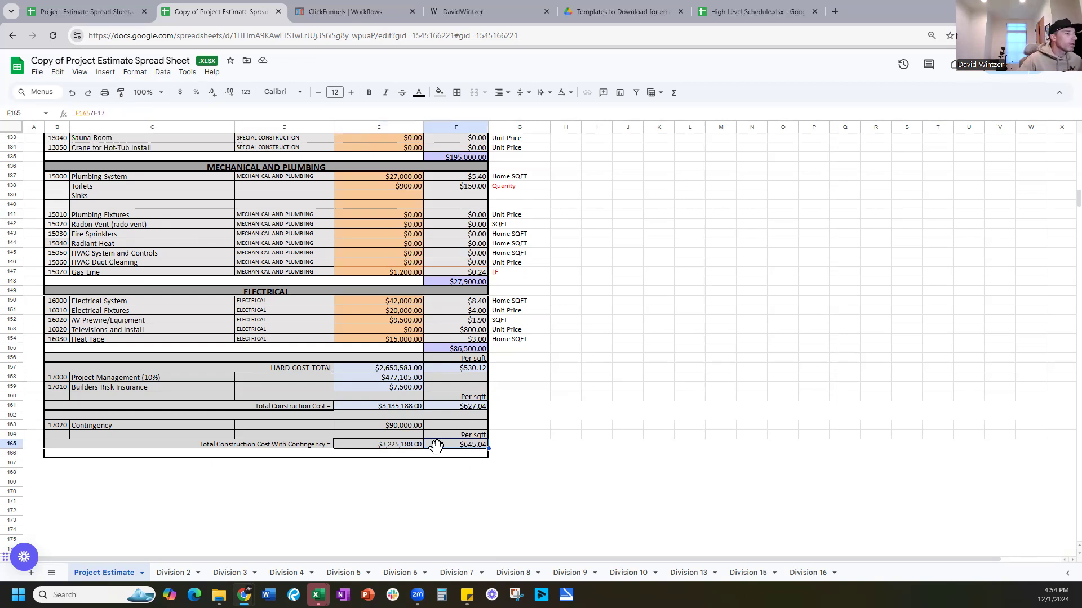
pyautogui.click(459, 370)
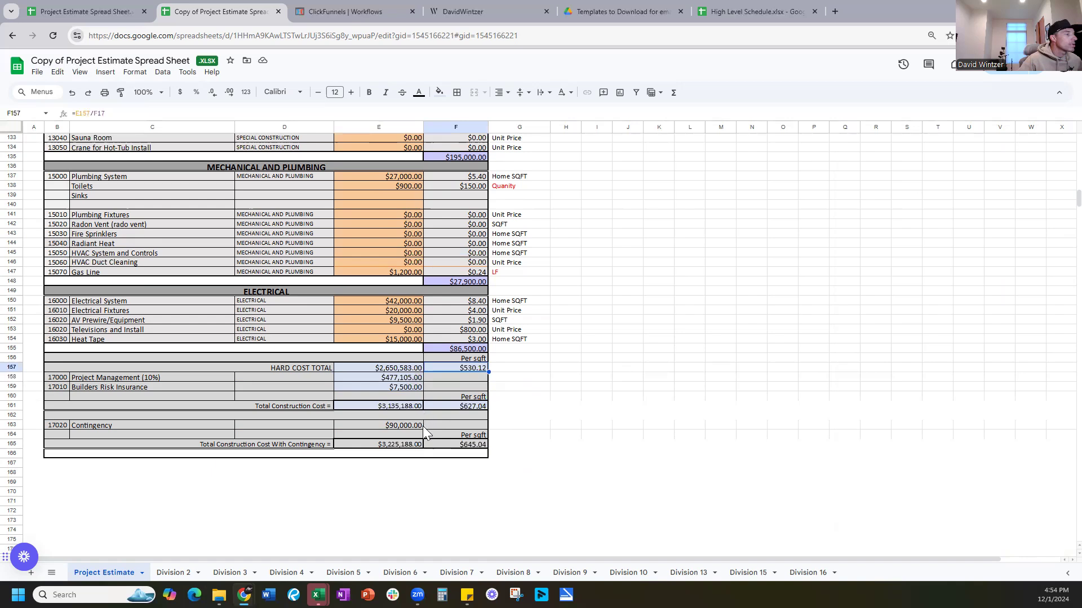
pyautogui.click(472, 448)
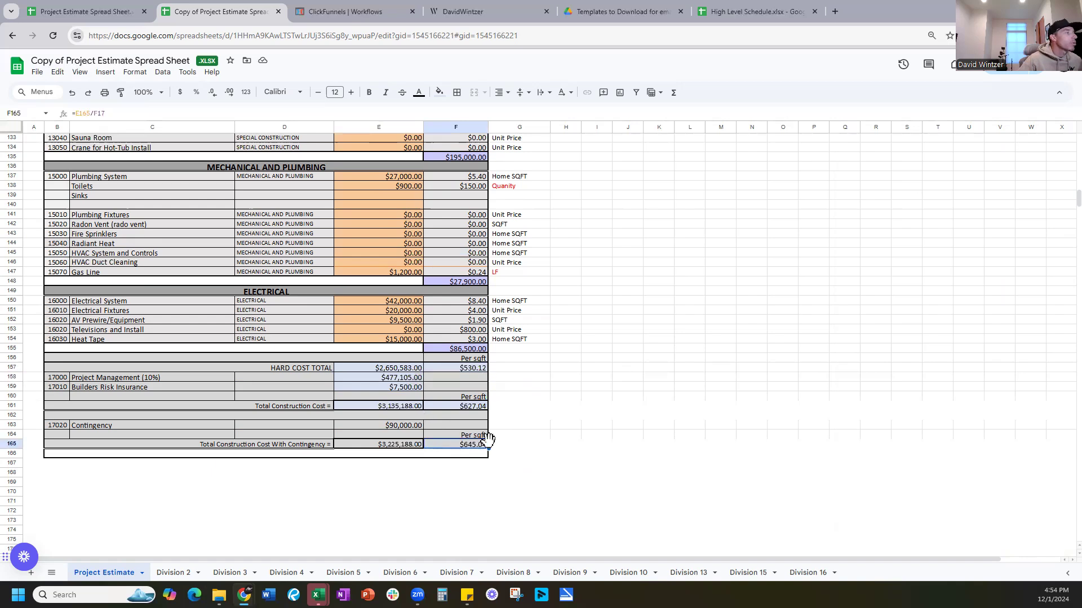